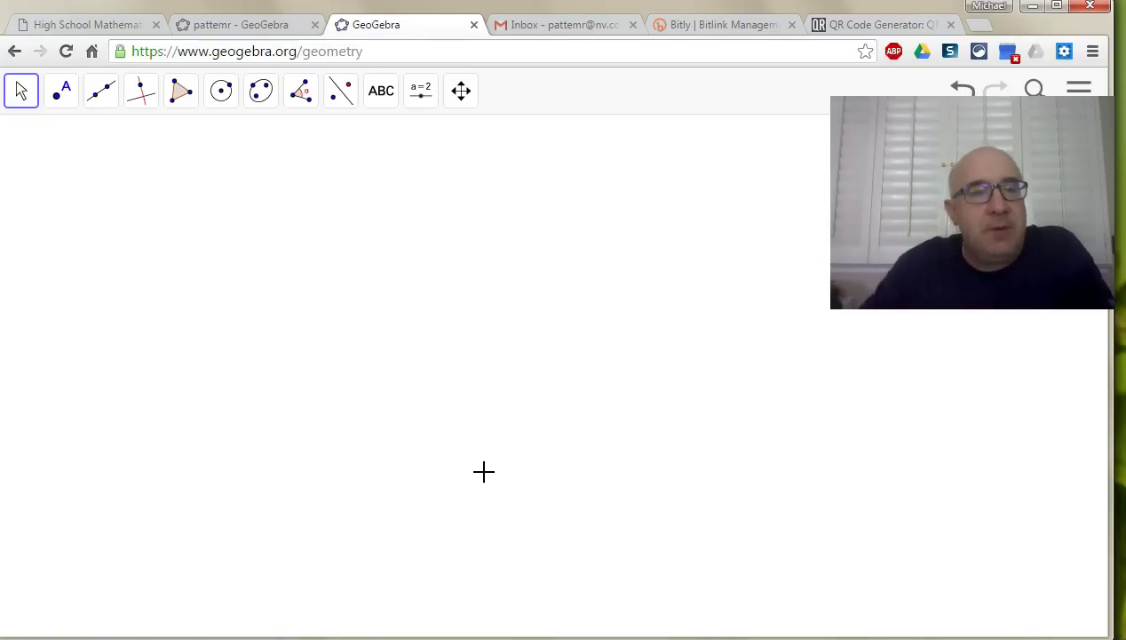
Draw a near-vertical line through two points, A below and B above, with the Line tool.
{"action": "left_click", "coordinate": [100, 94]}
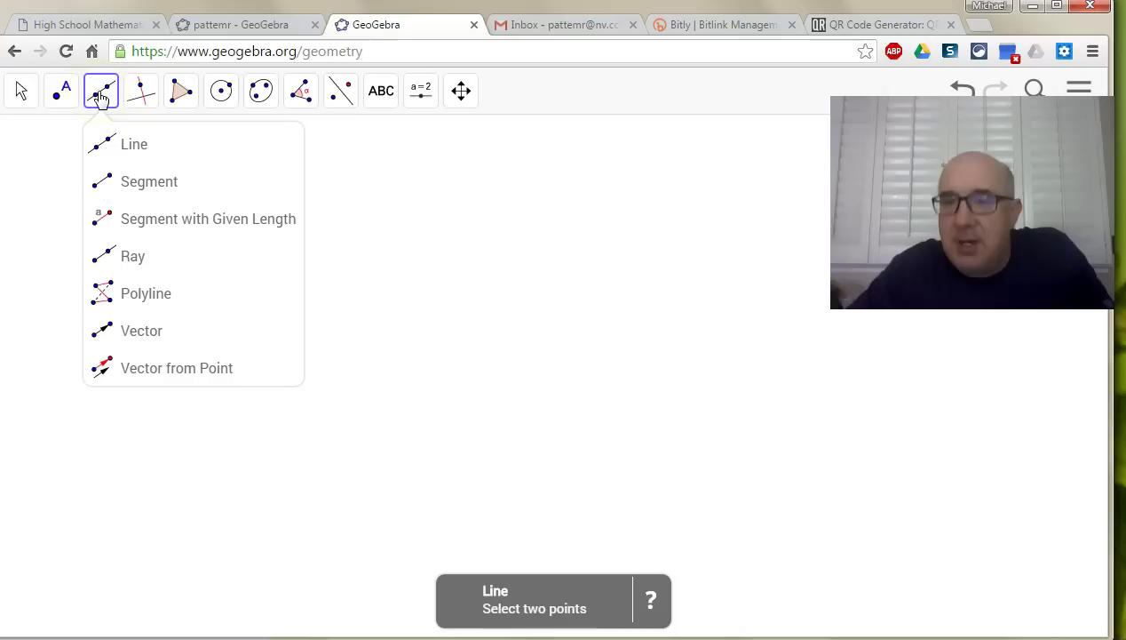
{"action": "left_click", "coordinate": [100, 143]}
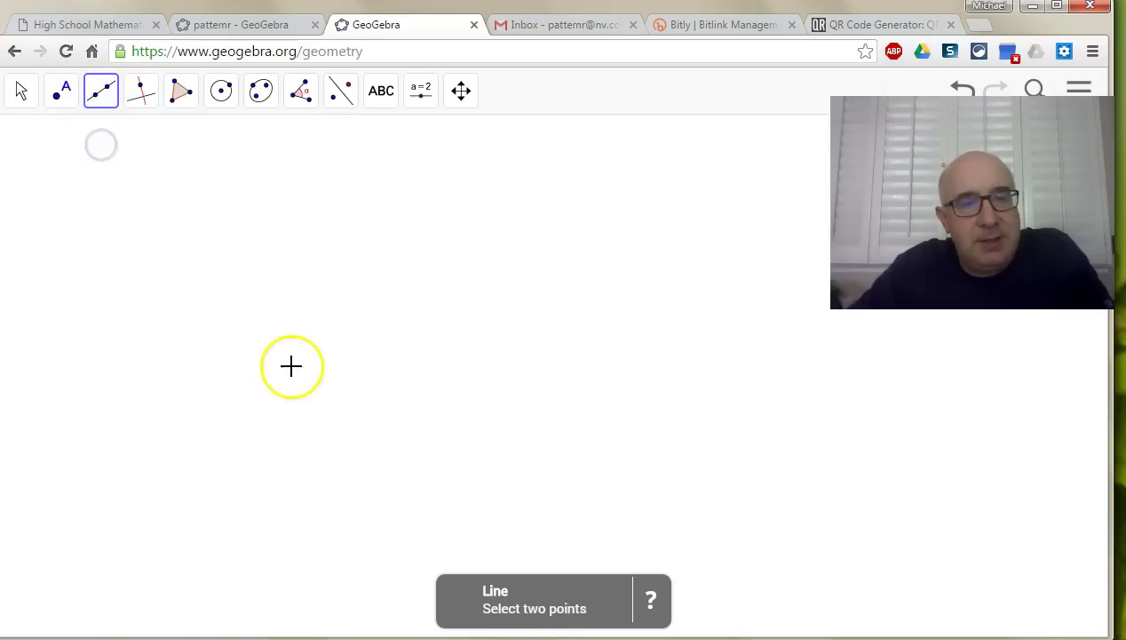
{"action": "left_click", "coordinate": [392, 365]}
{"action": "left_click", "coordinate": [413, 219]}
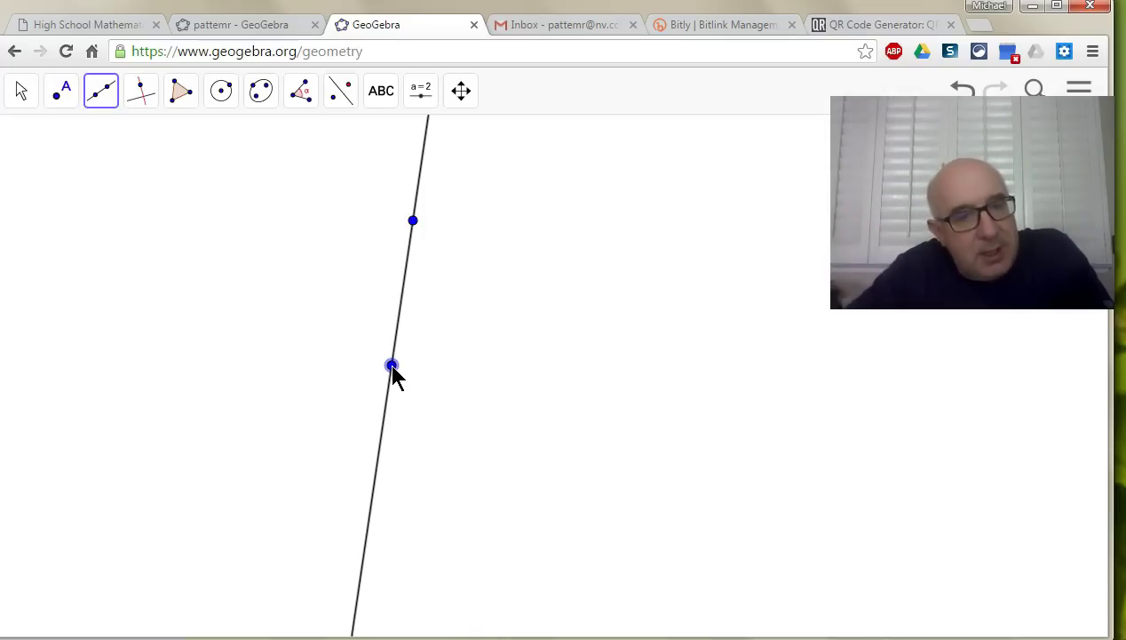
In Object Properties, tick Fix Object for points A and B and untick Show Object for B.
{"action": "right_click", "coordinate": [392, 365]}
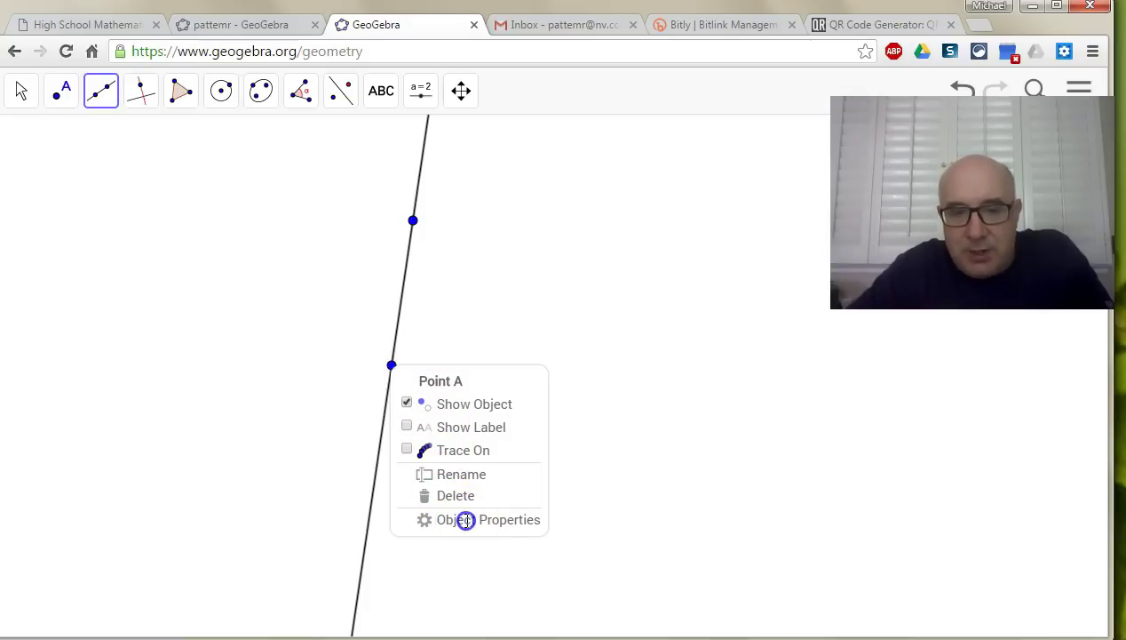
{"action": "left_click", "coordinate": [466, 520]}
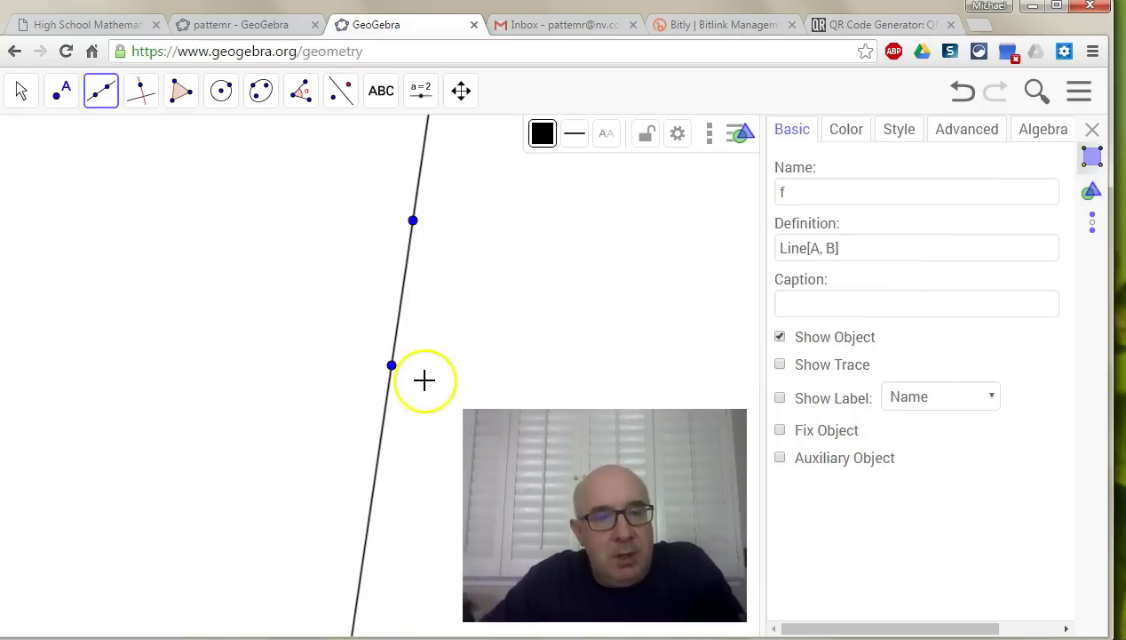
{"action": "left_click", "coordinate": [21, 91]}
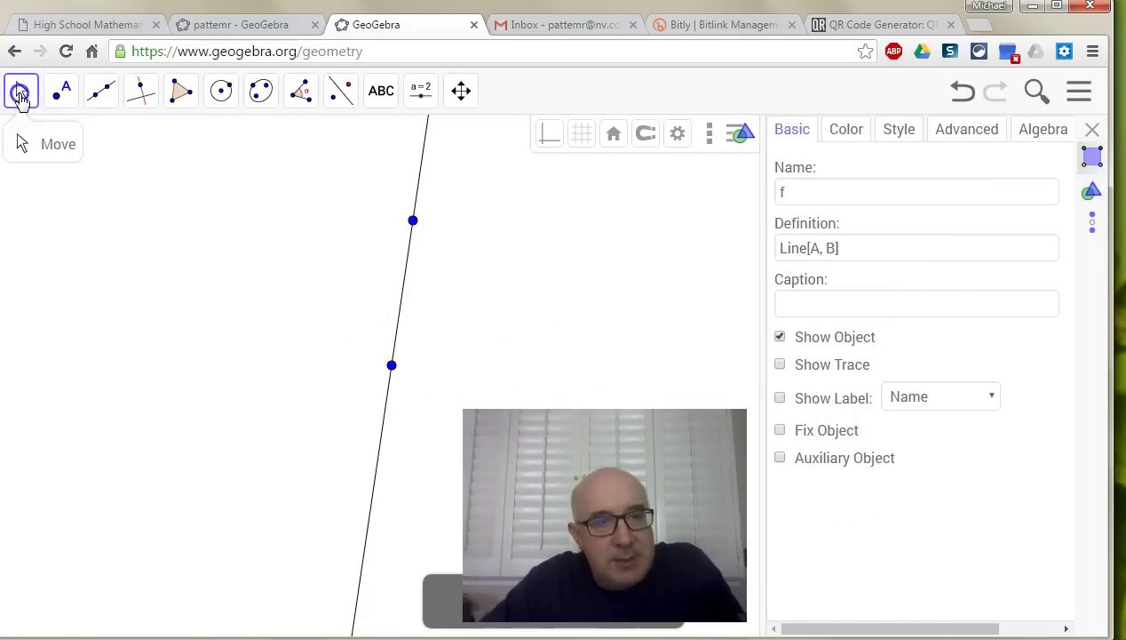
{"action": "left_click", "coordinate": [391, 366]}
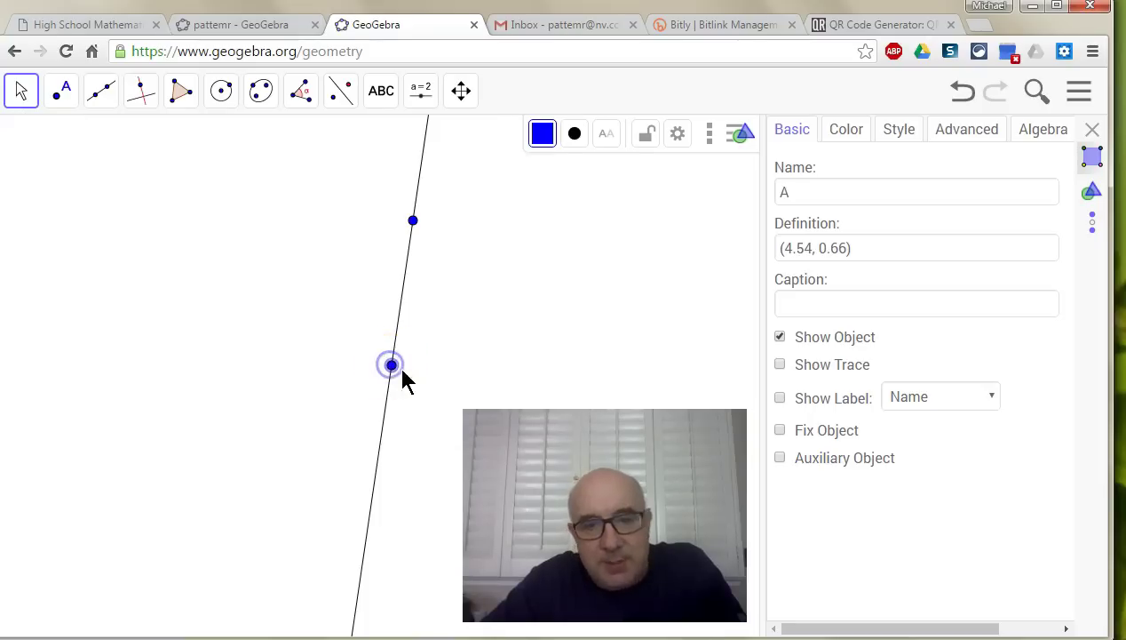
{"action": "left_click", "coordinate": [780, 430]}
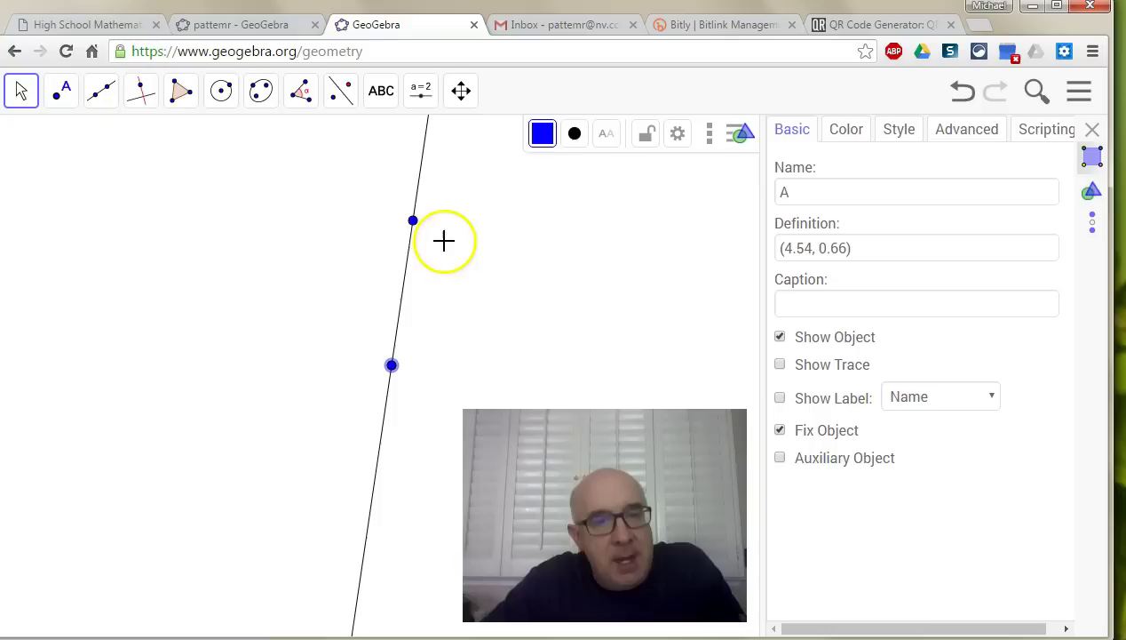
{"action": "left_click", "coordinate": [415, 223]}
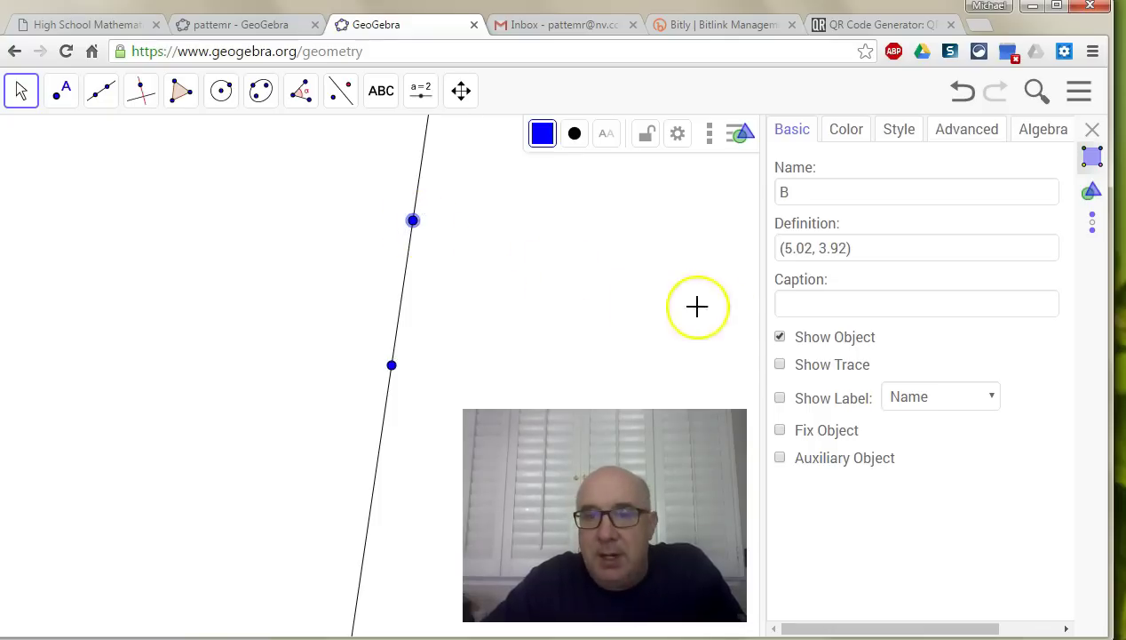
{"action": "left_click", "coordinate": [780, 430]}
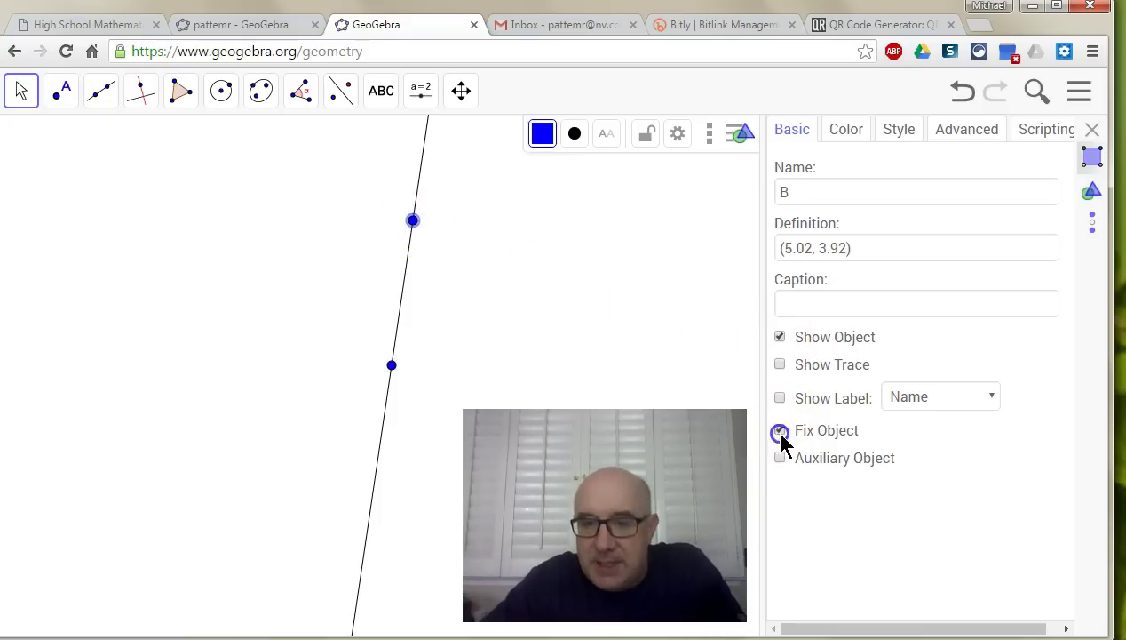
{"action": "left_click", "coordinate": [780, 337]}
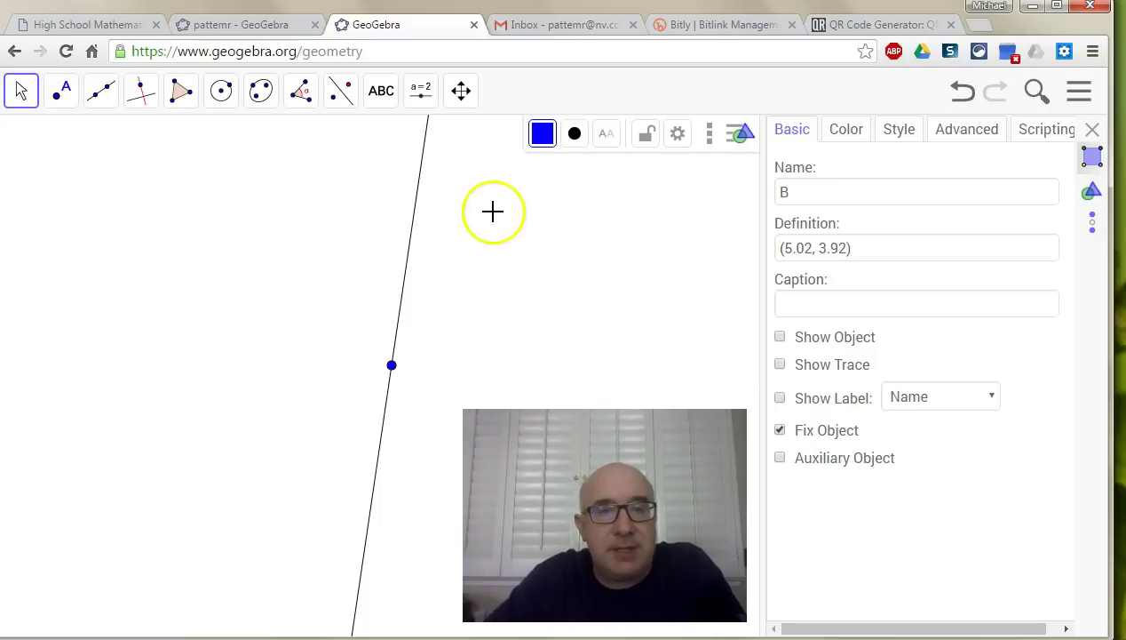
Start rotating line f about point A, then back out to the Move tool.
{"action": "left_click", "coordinate": [340, 93]}
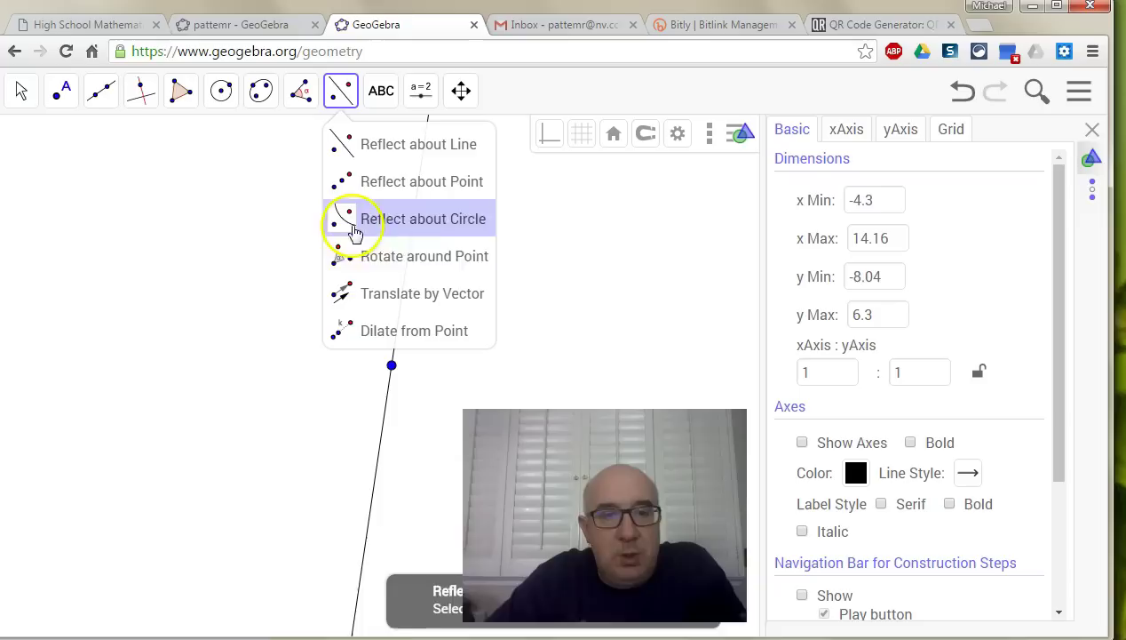
{"action": "left_click", "coordinate": [341, 254]}
{"action": "left_click", "coordinate": [399, 277]}
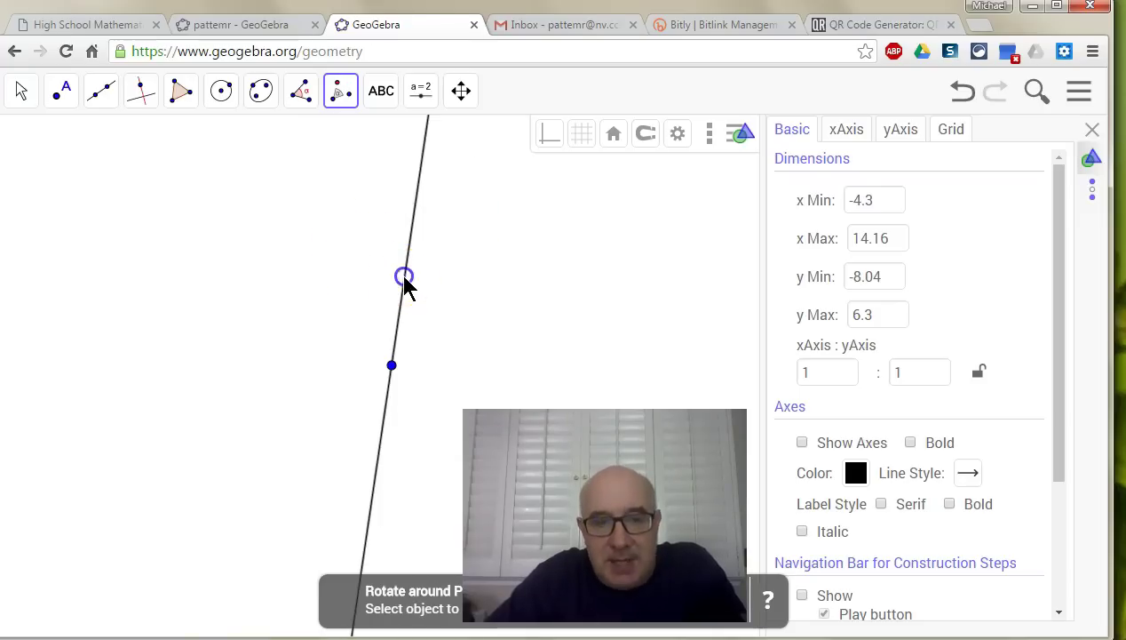
{"action": "left_click", "coordinate": [392, 364]}
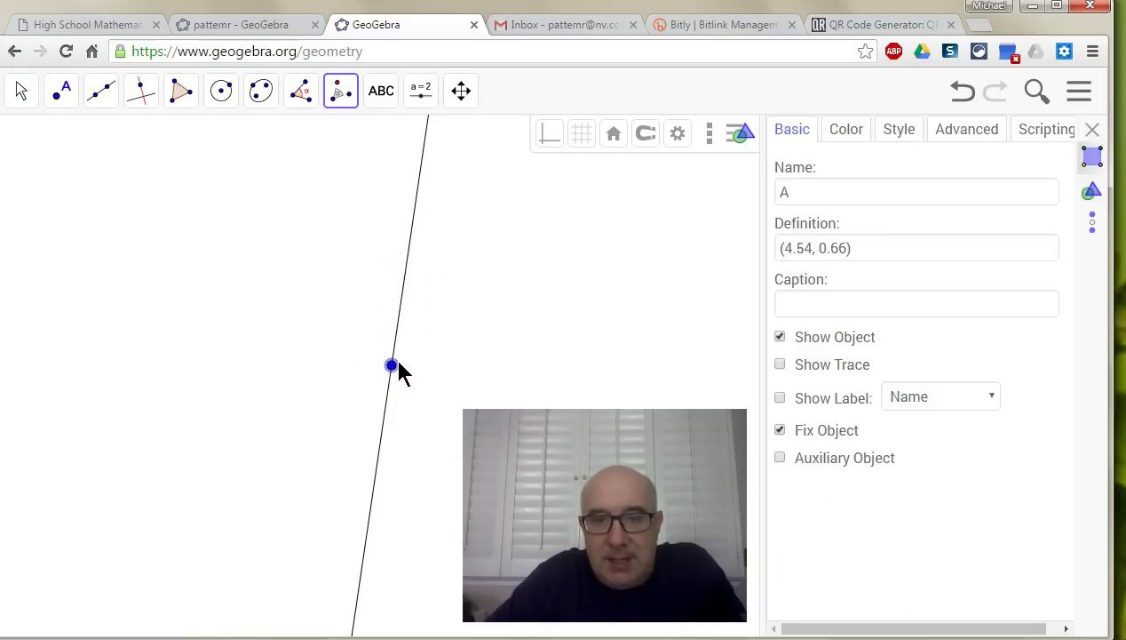
{"action": "left_click", "coordinate": [23, 93]}
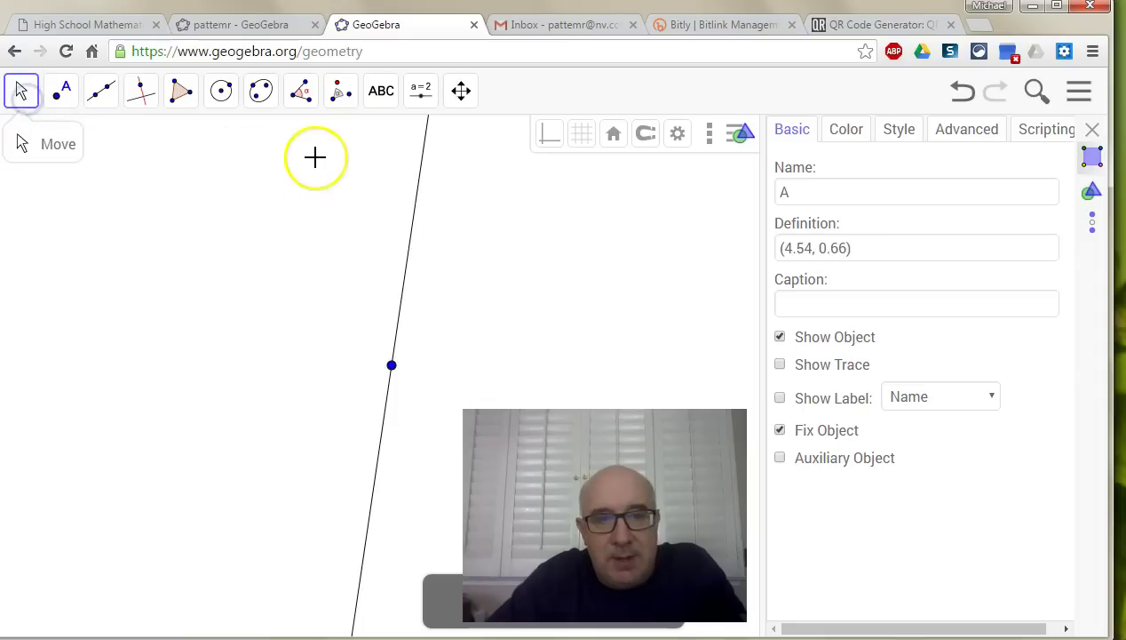
Rotate line f 60° counterclockwise about point A, replacing the default 45°.
{"action": "left_click", "coordinate": [339, 99]}
{"action": "left_click", "coordinate": [340, 98]}
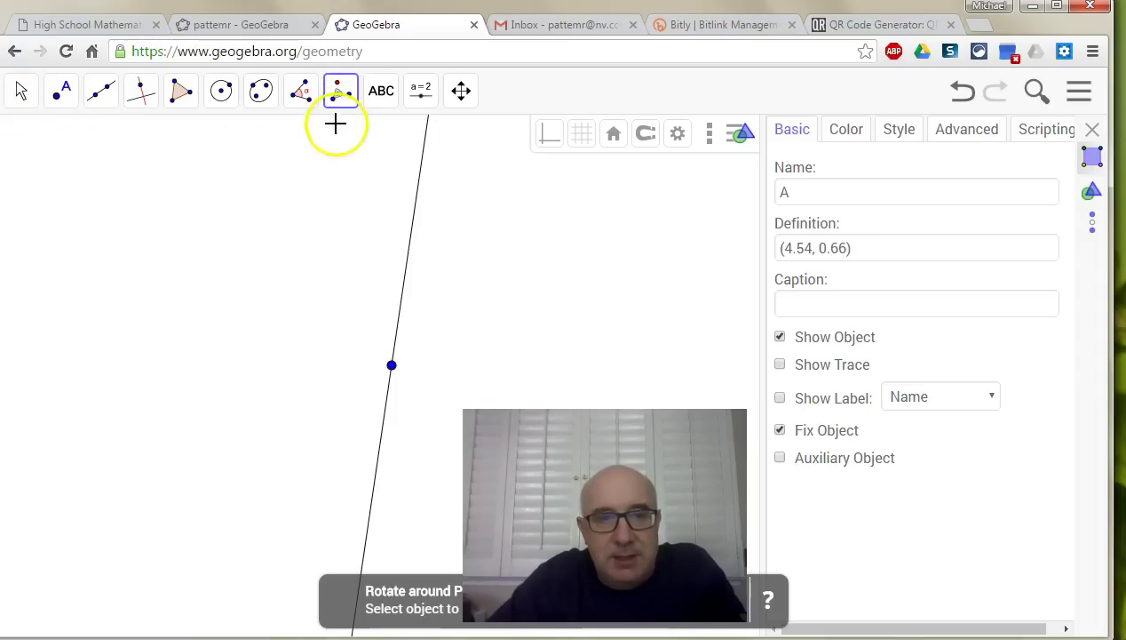
{"action": "left_click", "coordinate": [336, 96]}
{"action": "left_click", "coordinate": [337, 256]}
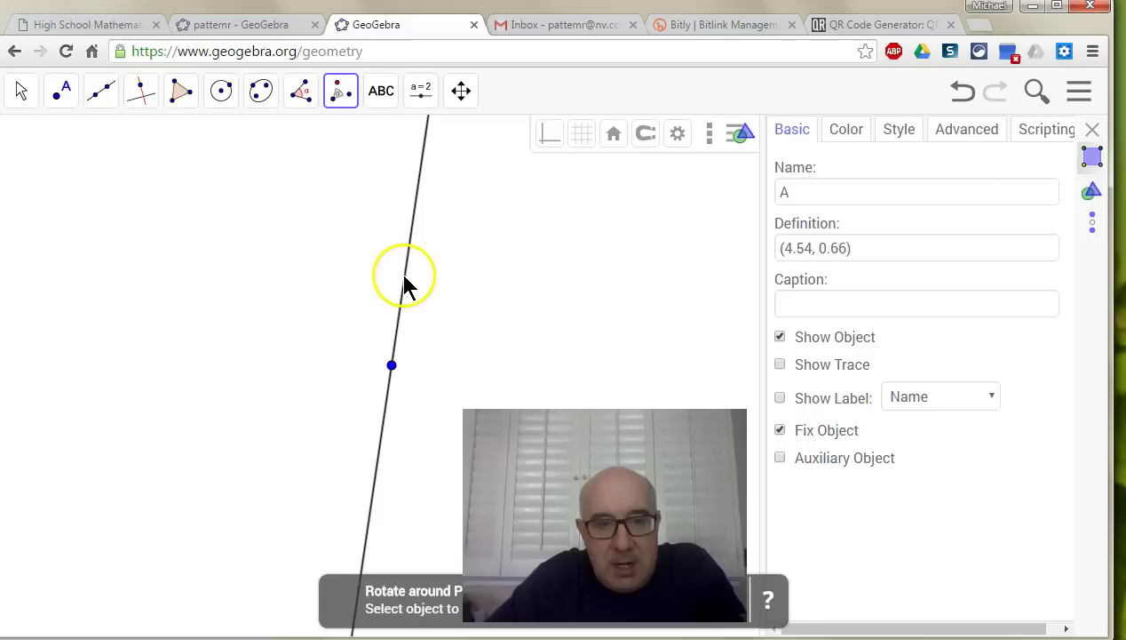
{"action": "left_click", "coordinate": [404, 277]}
{"action": "left_click", "coordinate": [391, 360]}
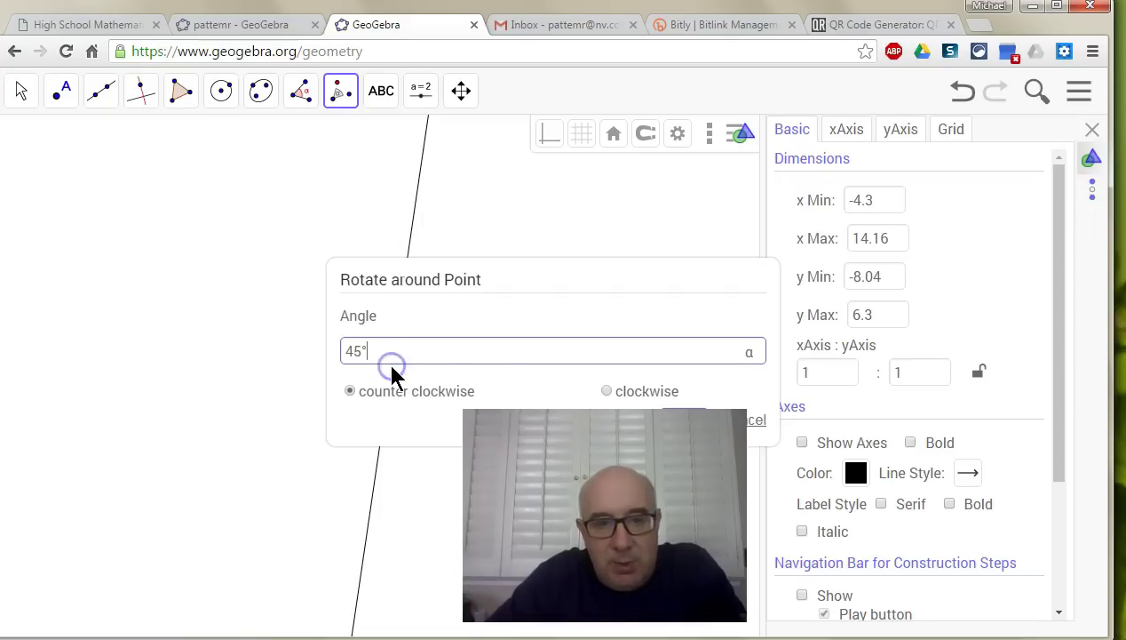
{"action": "key", "text": "BackSpace"}
{"action": "key", "text": "BackSpace"}
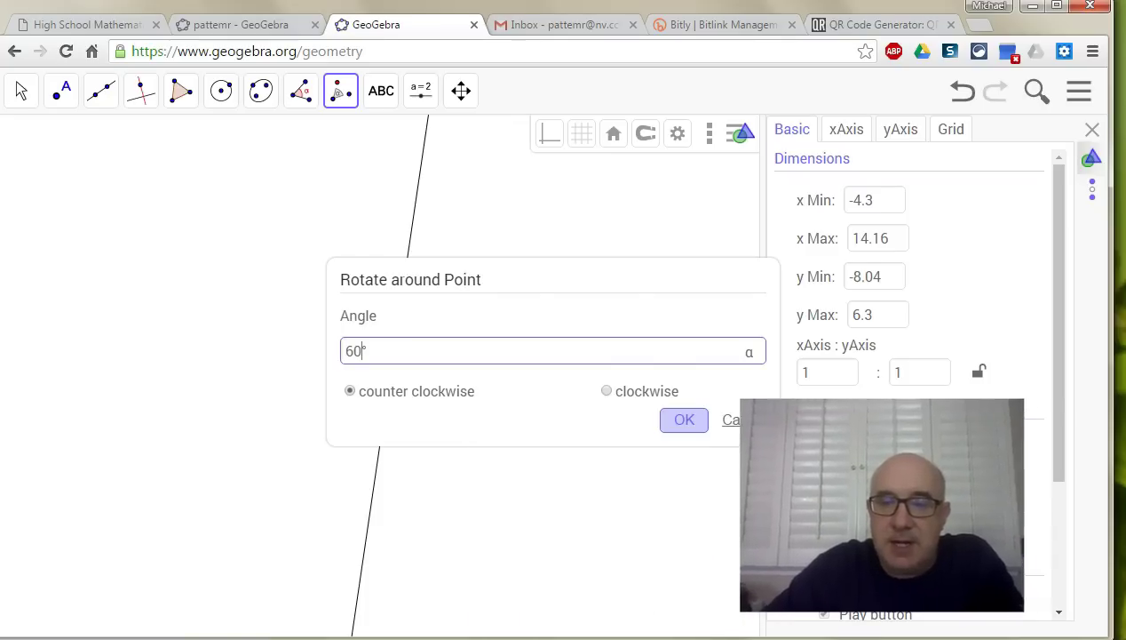
{"action": "left_click", "coordinate": [684, 420]}
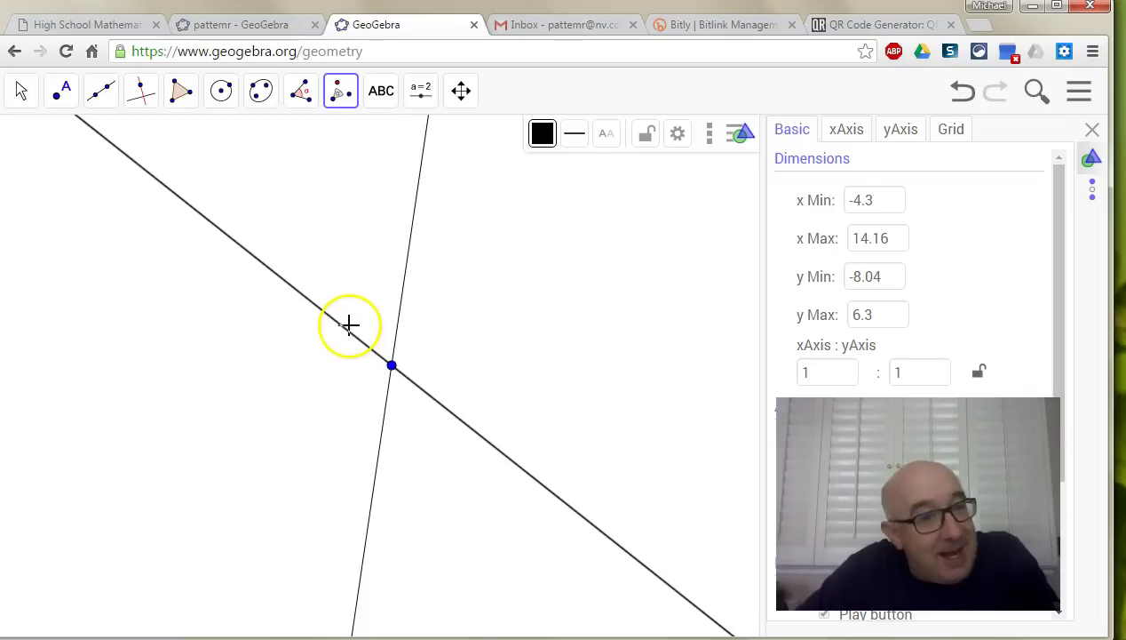
Rotate line f' a further 60° counterclockwise about point A.
{"action": "left_click", "coordinate": [275, 276]}
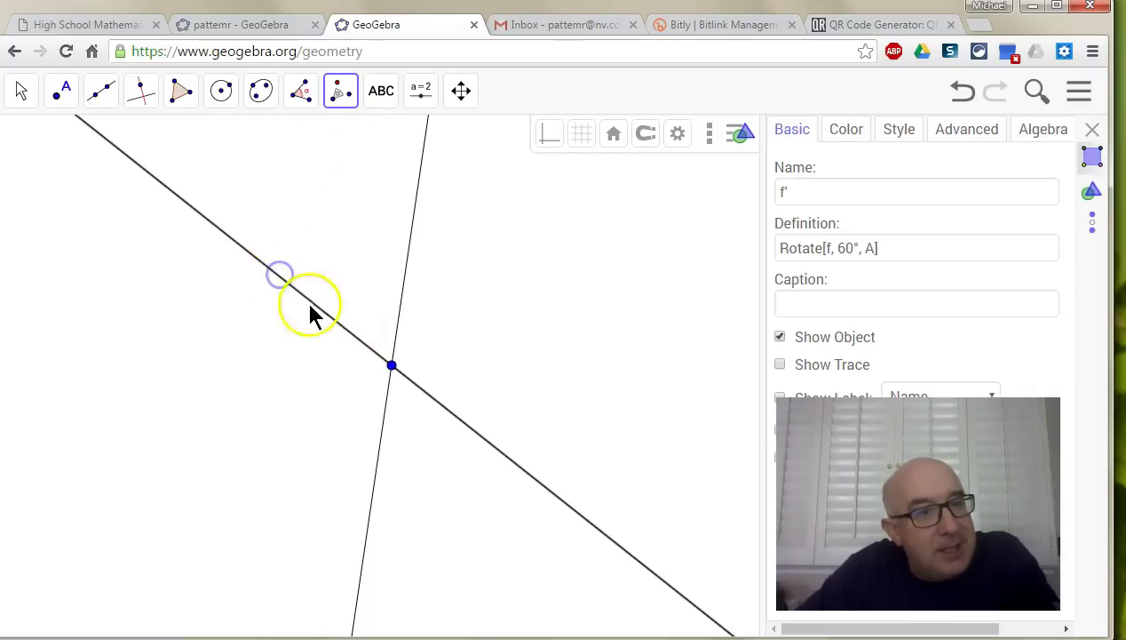
{"action": "left_click", "coordinate": [392, 366]}
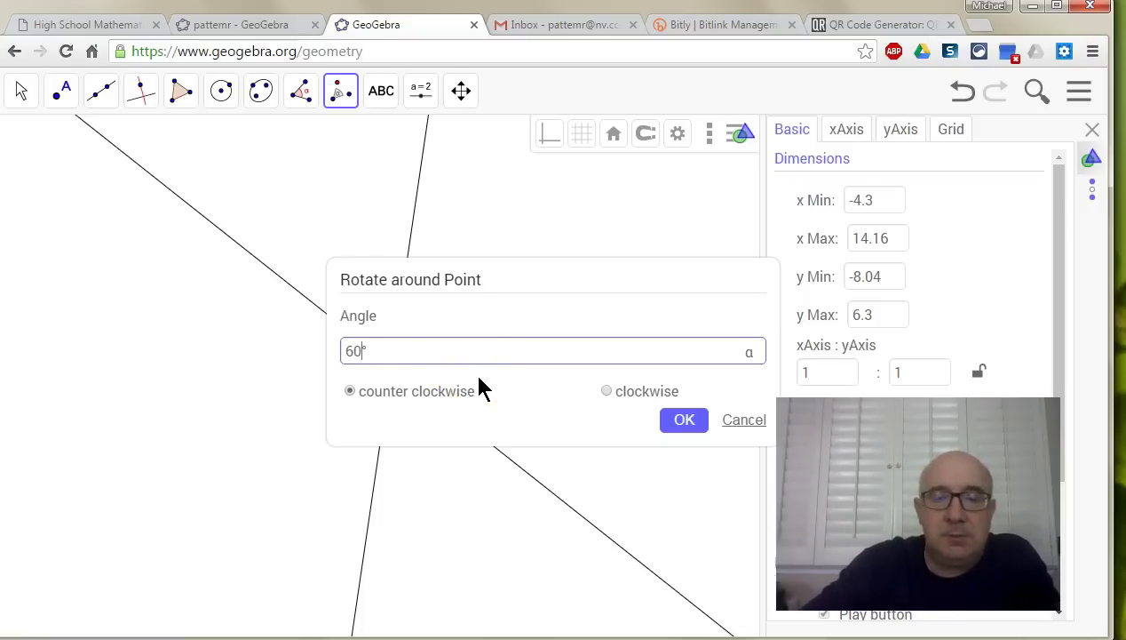
{"action": "type", "text": "60"}
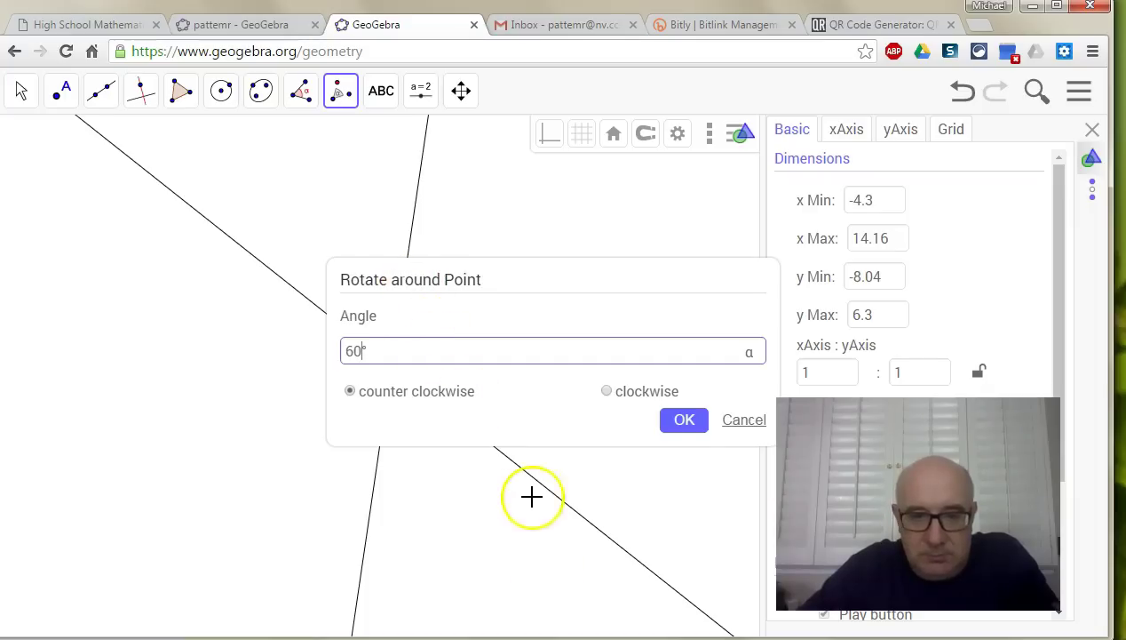
{"action": "left_click", "coordinate": [680, 420]}
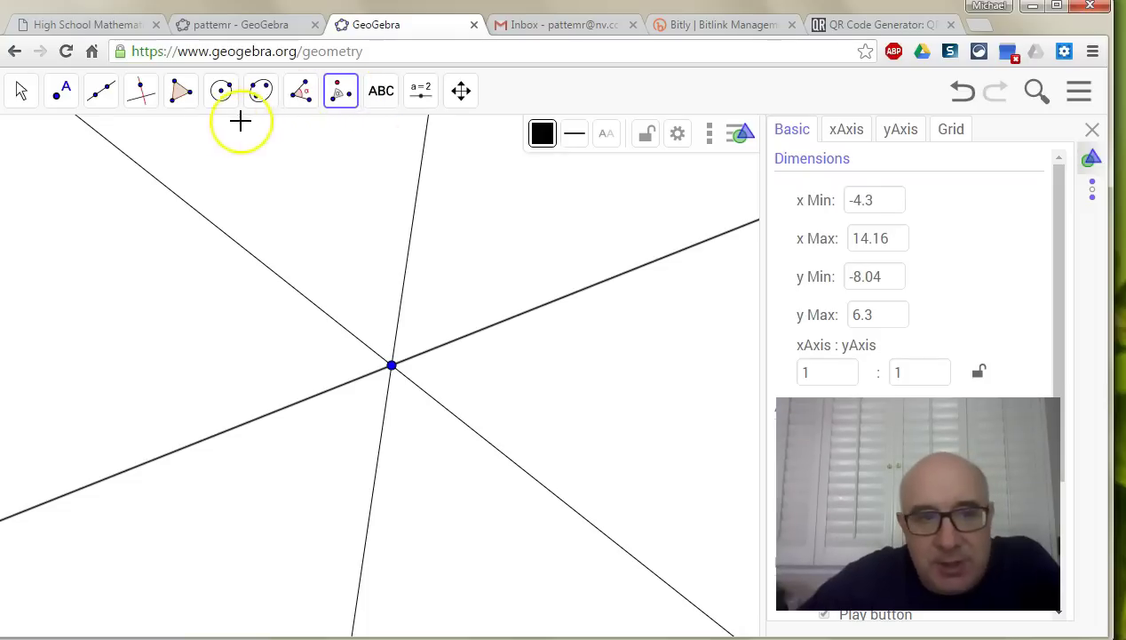
Draw quadrilateral CDEF on the upper line with the Polygon tool.
{"action": "left_click", "coordinate": [180, 93]}
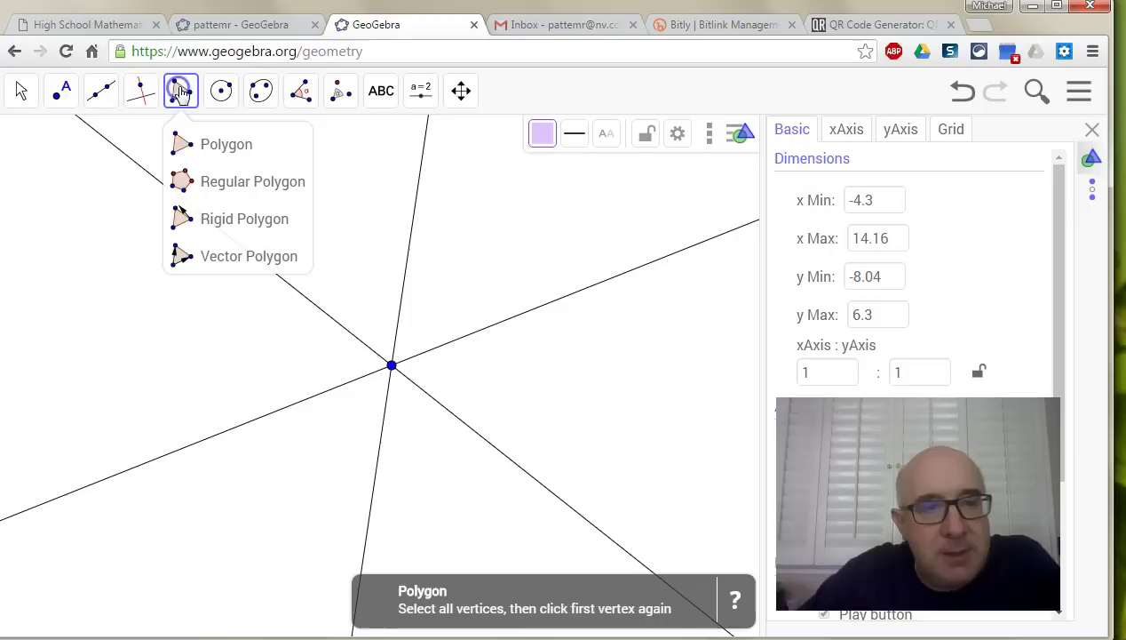
{"action": "left_click", "coordinate": [182, 142]}
{"action": "left_click", "coordinate": [408, 252]}
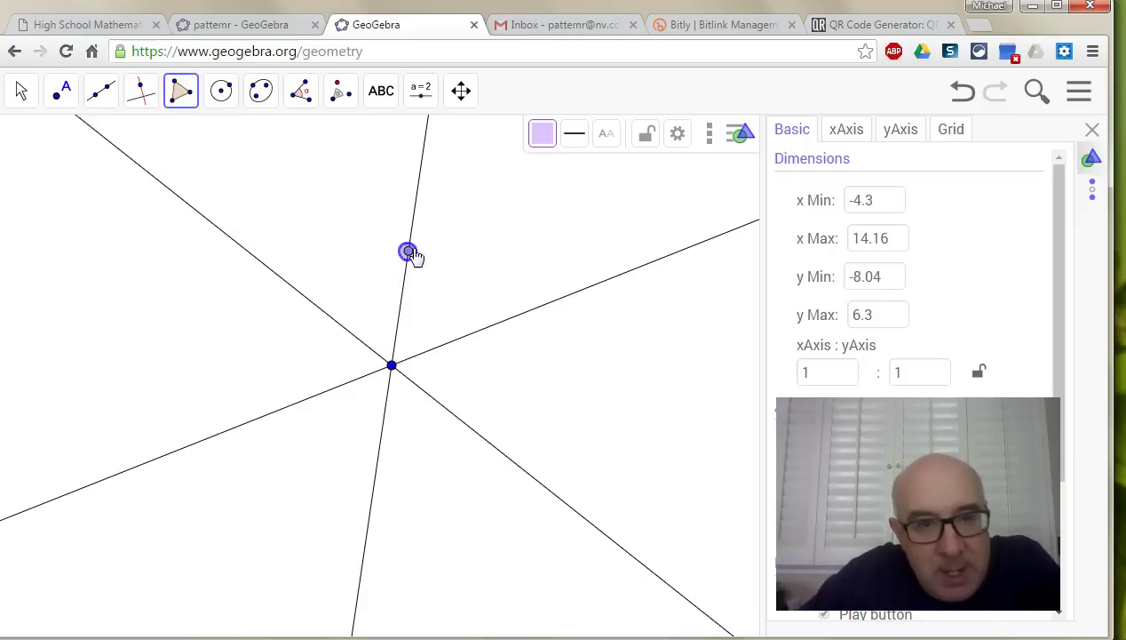
{"action": "left_click", "coordinate": [445, 196]}
{"action": "left_click", "coordinate": [468, 254]}
{"action": "left_click", "coordinate": [434, 313]}
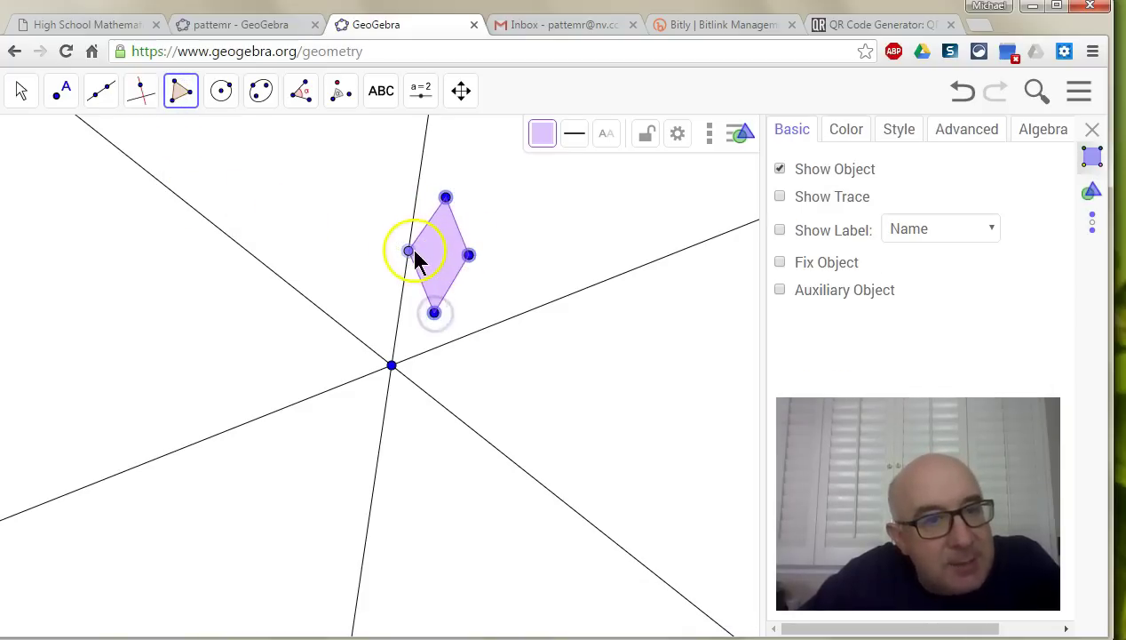
{"action": "left_click", "coordinate": [410, 252]}
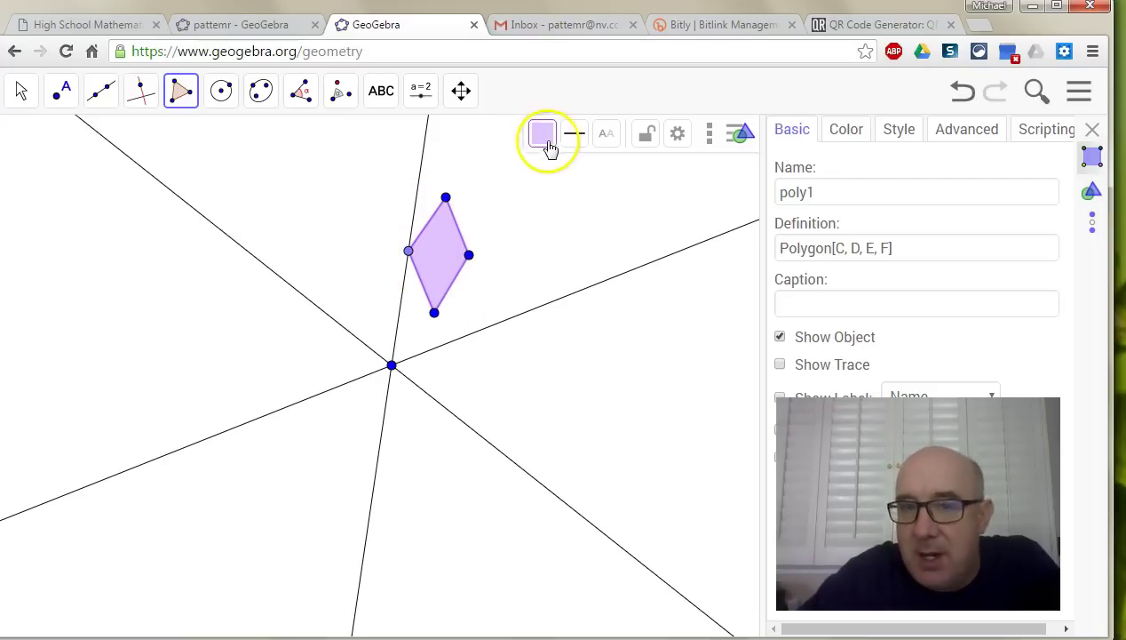
Draw triangle DGE beside the quadrilateral and fill it orange at opacity 65.
{"action": "left_click", "coordinate": [449, 200]}
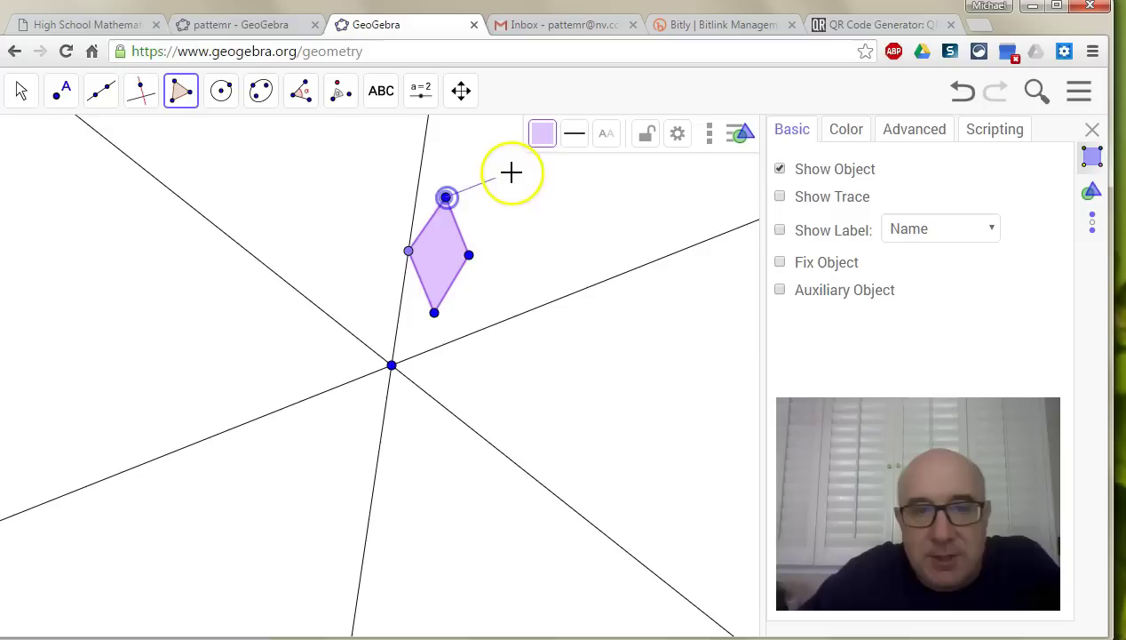
{"action": "left_click", "coordinate": [534, 167]}
{"action": "left_click", "coordinate": [468, 257]}
{"action": "left_click", "coordinate": [446, 198]}
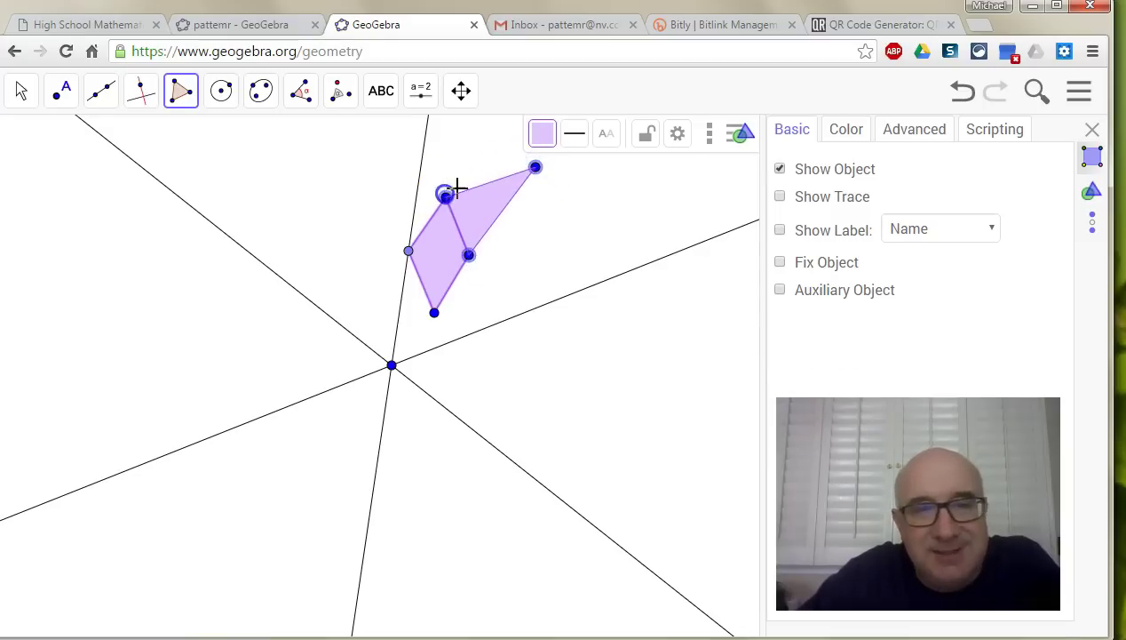
{"action": "left_click", "coordinate": [542, 134]}
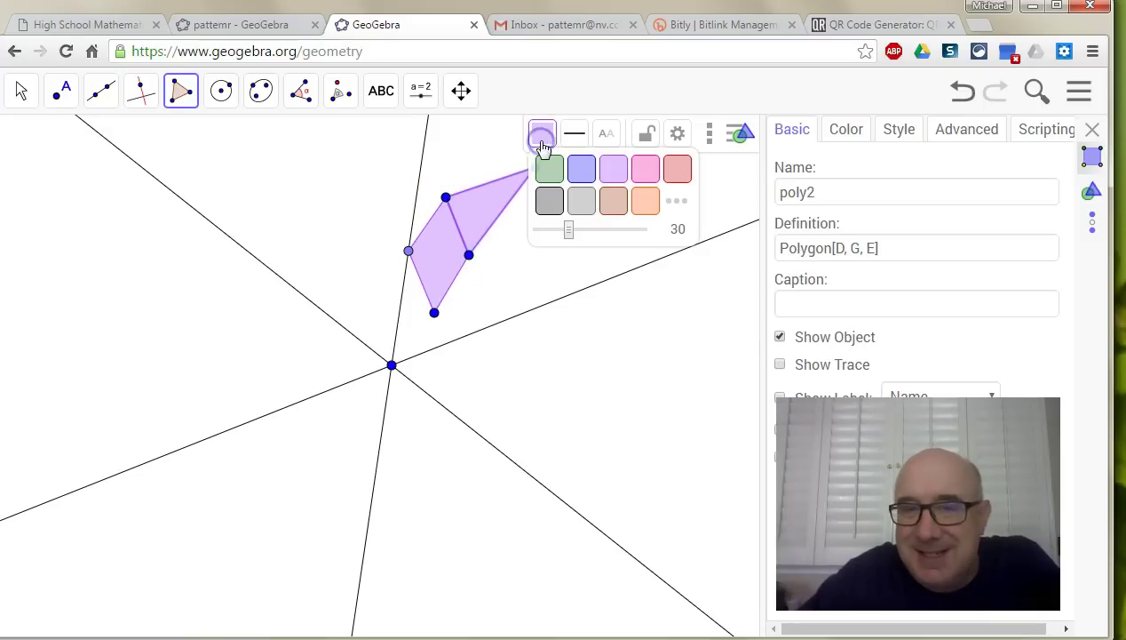
{"action": "left_click", "coordinate": [640, 199]}
{"action": "left_click", "coordinate": [542, 133]}
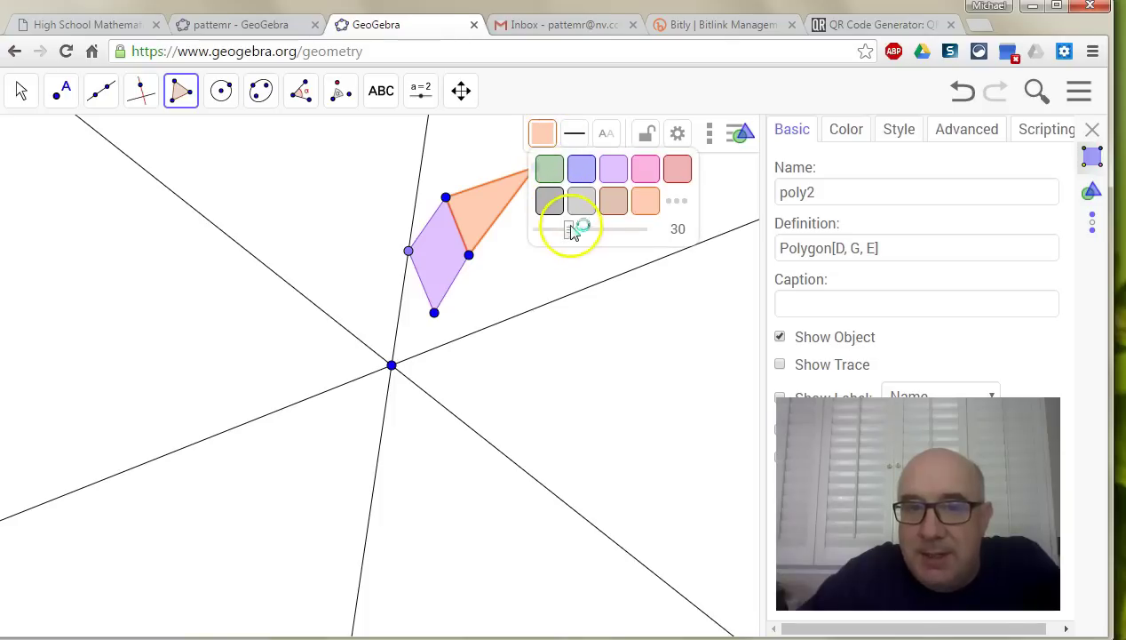
{"action": "left_click_drag", "start_coordinate": [572, 230], "coordinate": [610, 231]}
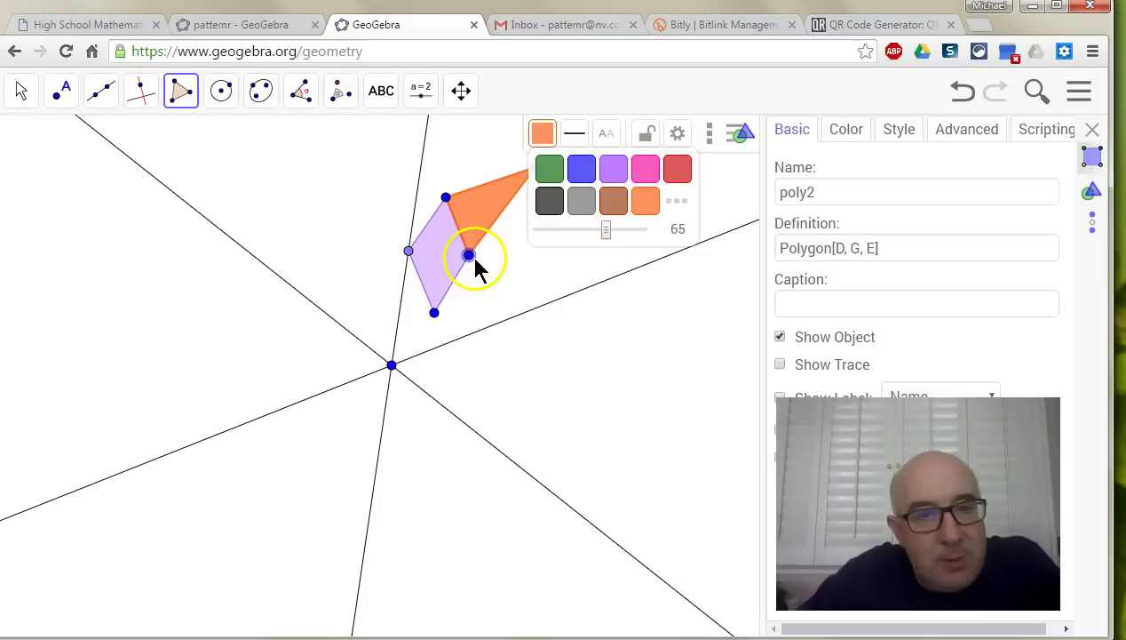
Draw thin triangle EHI from vertex E and colour it blue.
{"action": "left_click", "coordinate": [468, 255]}
{"action": "left_click", "coordinate": [599, 173]}
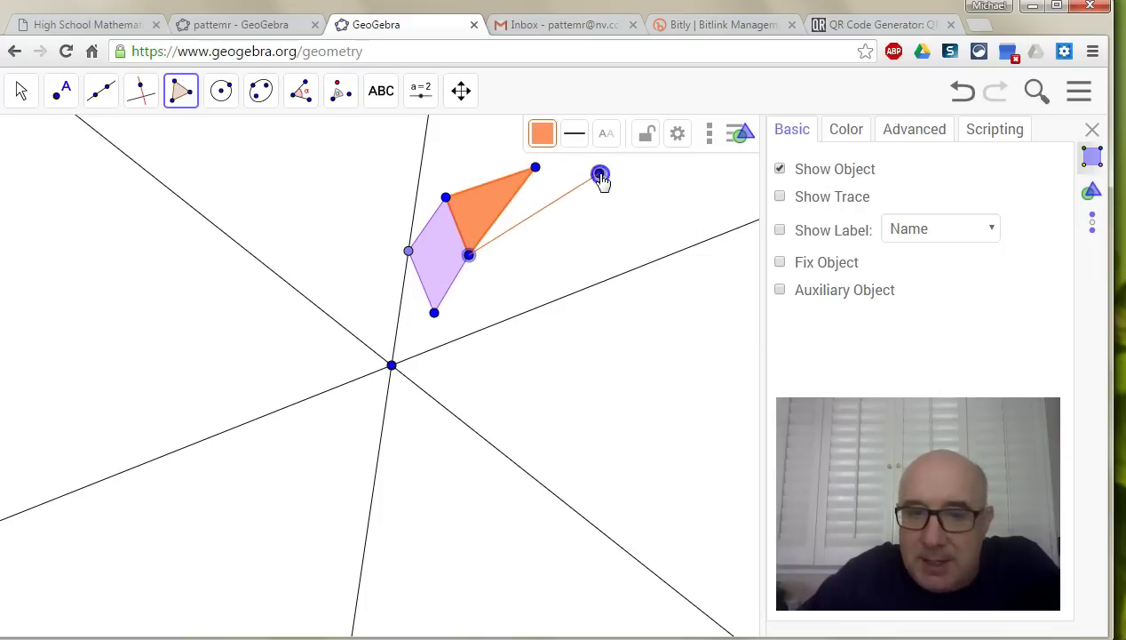
{"action": "left_click", "coordinate": [567, 214]}
{"action": "left_click", "coordinate": [475, 254]}
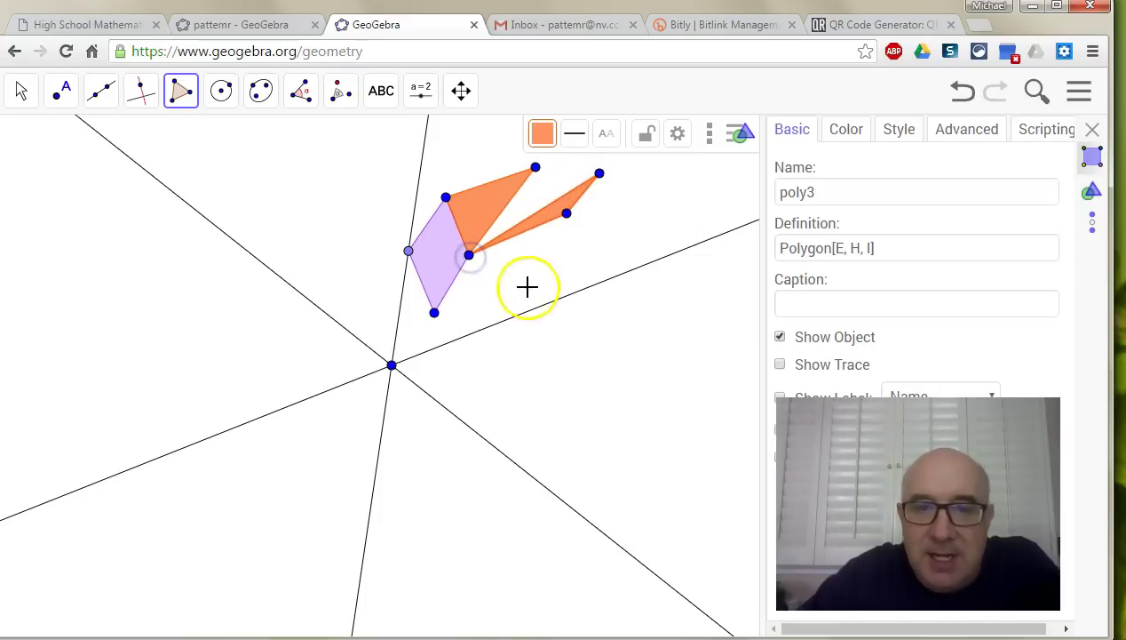
{"action": "left_click", "coordinate": [542, 134]}
{"action": "left_click", "coordinate": [582, 178]}
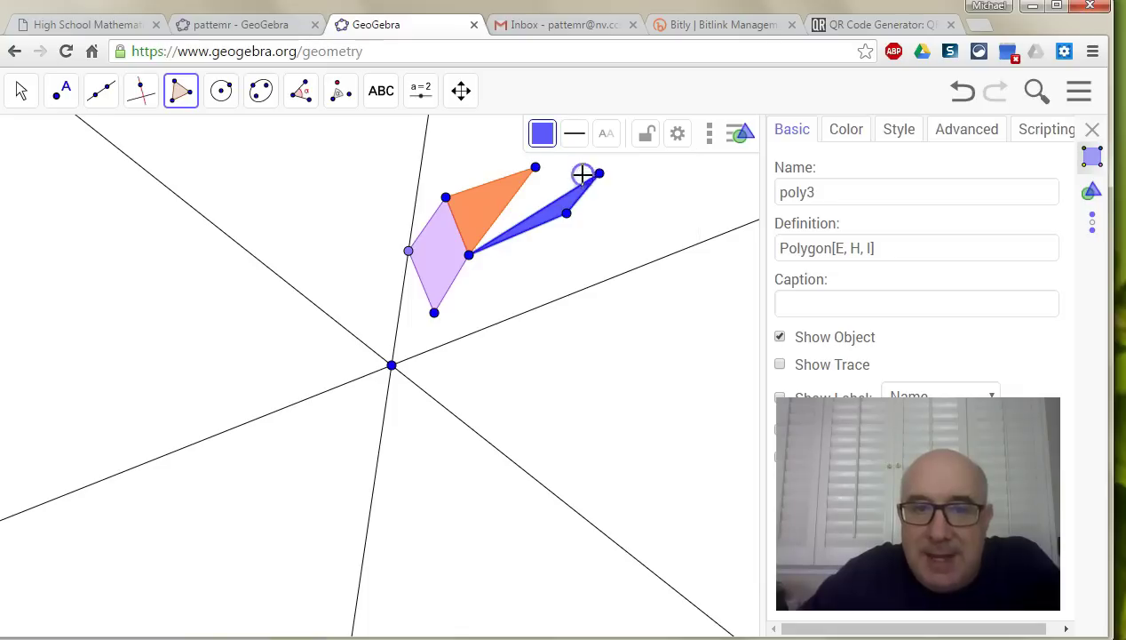
Draw eight-sided polygon EJKLMNOP from vertex E and colour it pink.
{"action": "left_click", "coordinate": [470, 256]}
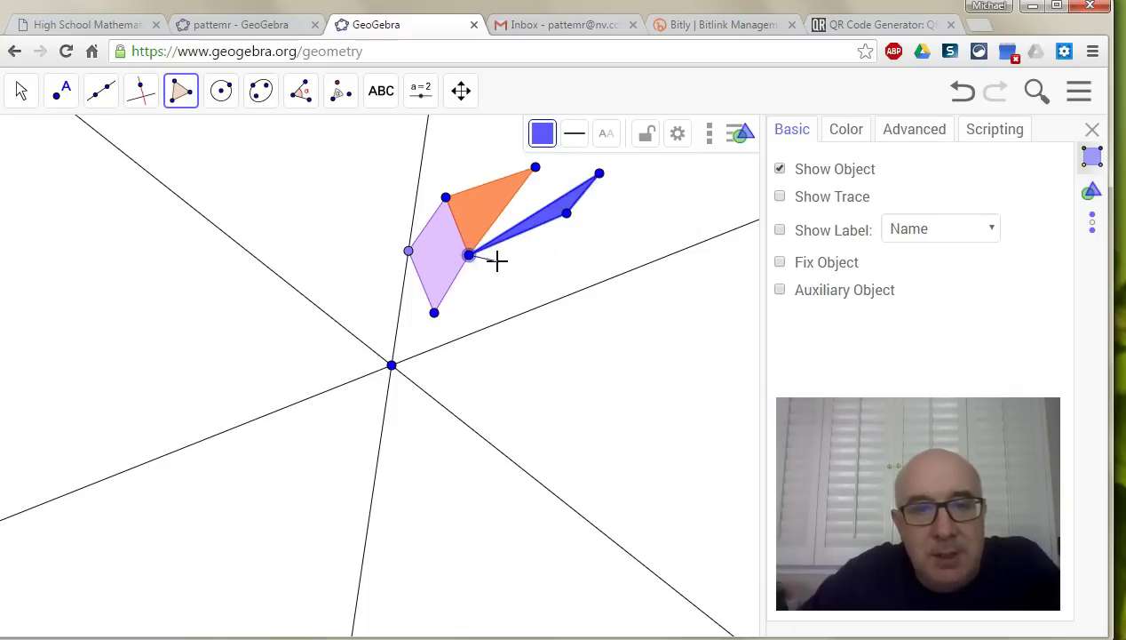
{"action": "left_click", "coordinate": [557, 251]}
{"action": "left_click", "coordinate": [621, 192]}
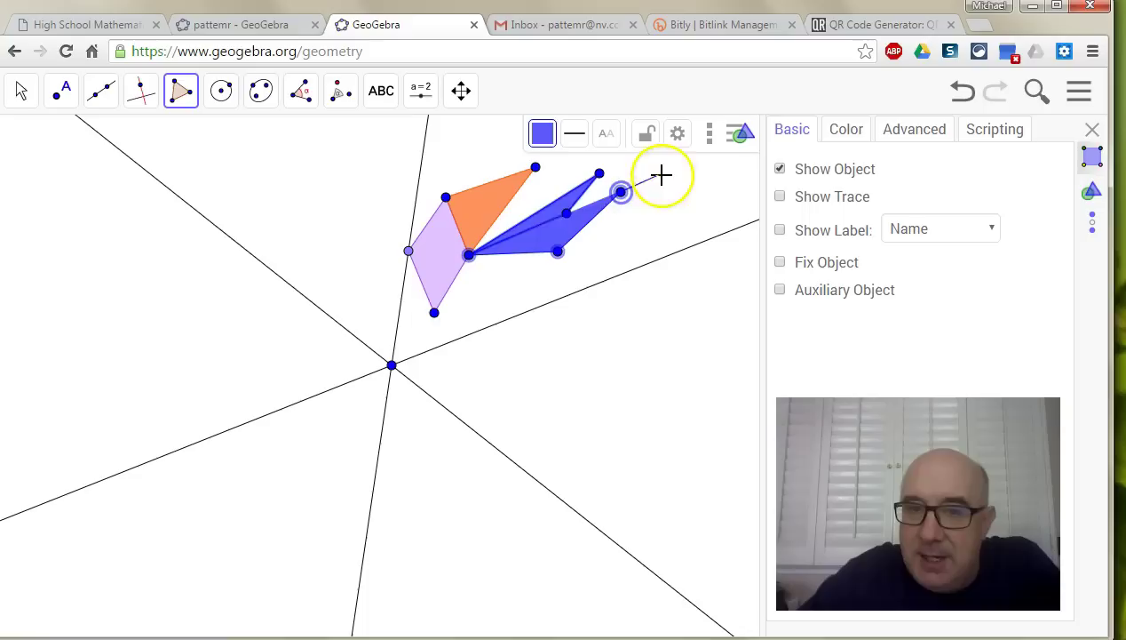
{"action": "left_click", "coordinate": [681, 183]}
{"action": "left_click", "coordinate": [672, 218]}
{"action": "left_click", "coordinate": [631, 246]}
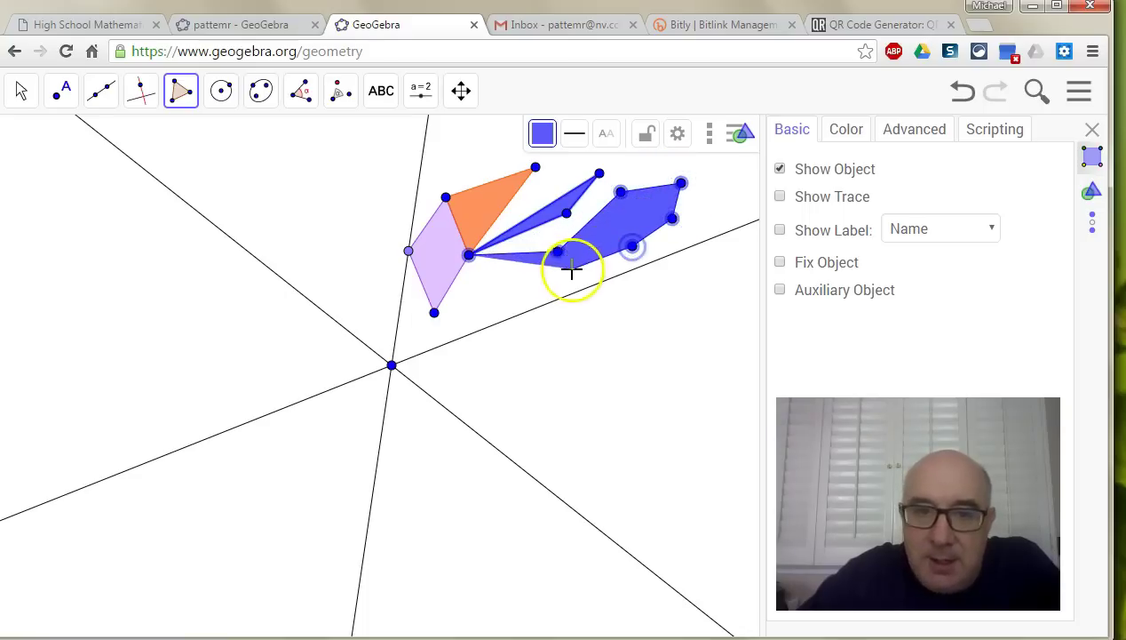
{"action": "left_click", "coordinate": [555, 278]}
{"action": "left_click", "coordinate": [493, 277]}
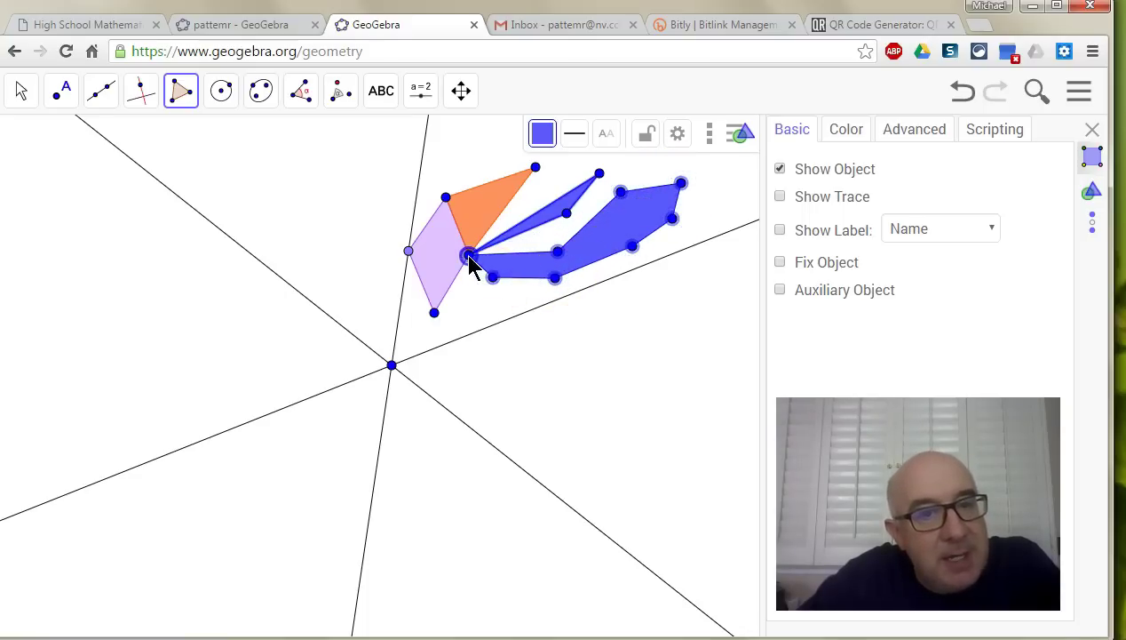
{"action": "left_click", "coordinate": [469, 257]}
{"action": "left_click", "coordinate": [542, 133]}
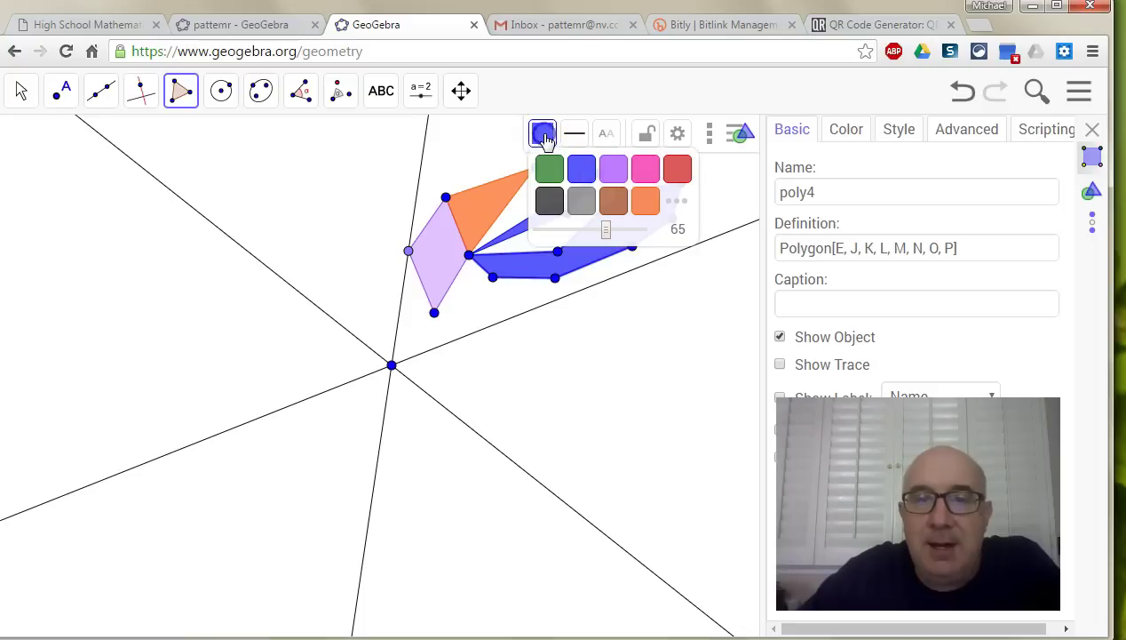
{"action": "left_click", "coordinate": [646, 169]}
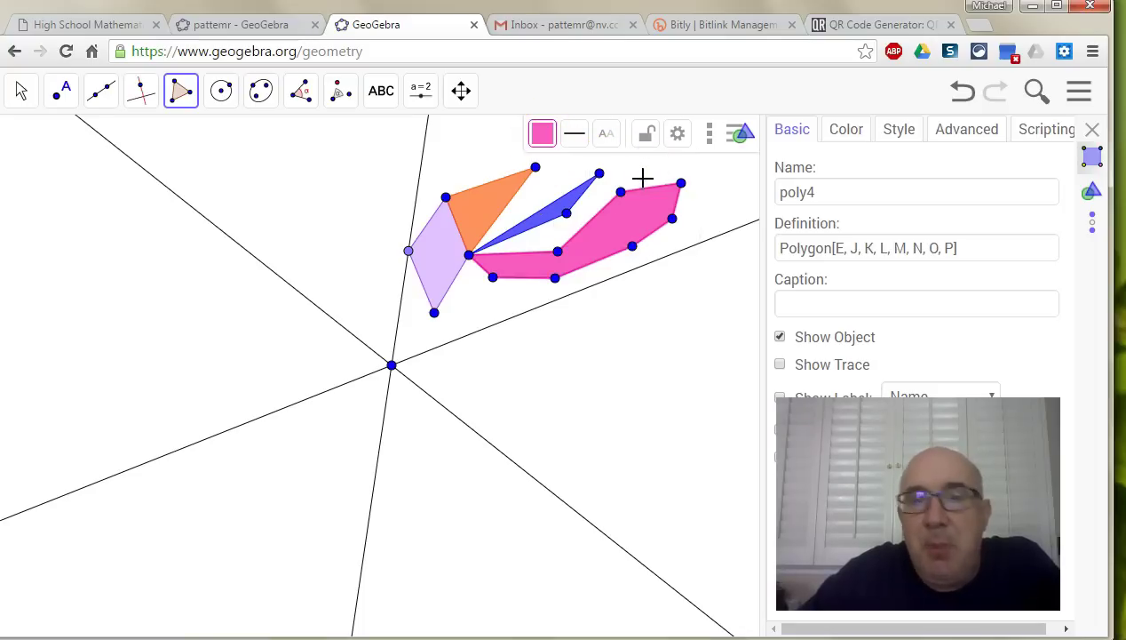
{"action": "left_click", "coordinate": [463, 189]}
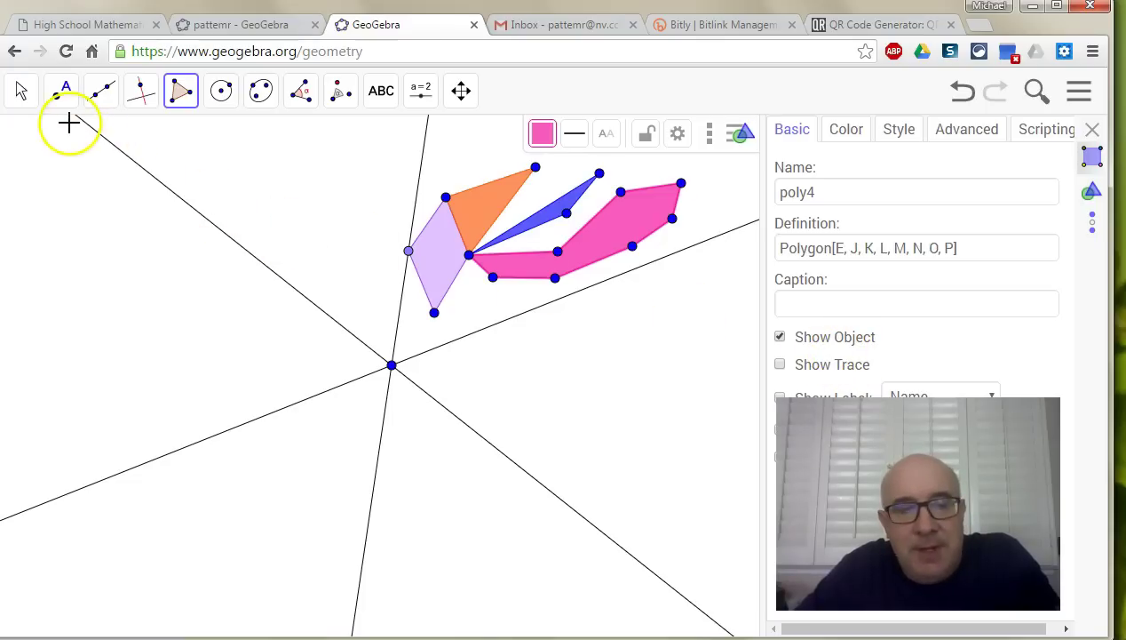
Hide vertex D and the outer vertices of the orange, blue and pink polygons.
{"action": "left_click", "coordinate": [21, 90]}
{"action": "left_click", "coordinate": [61, 89]}
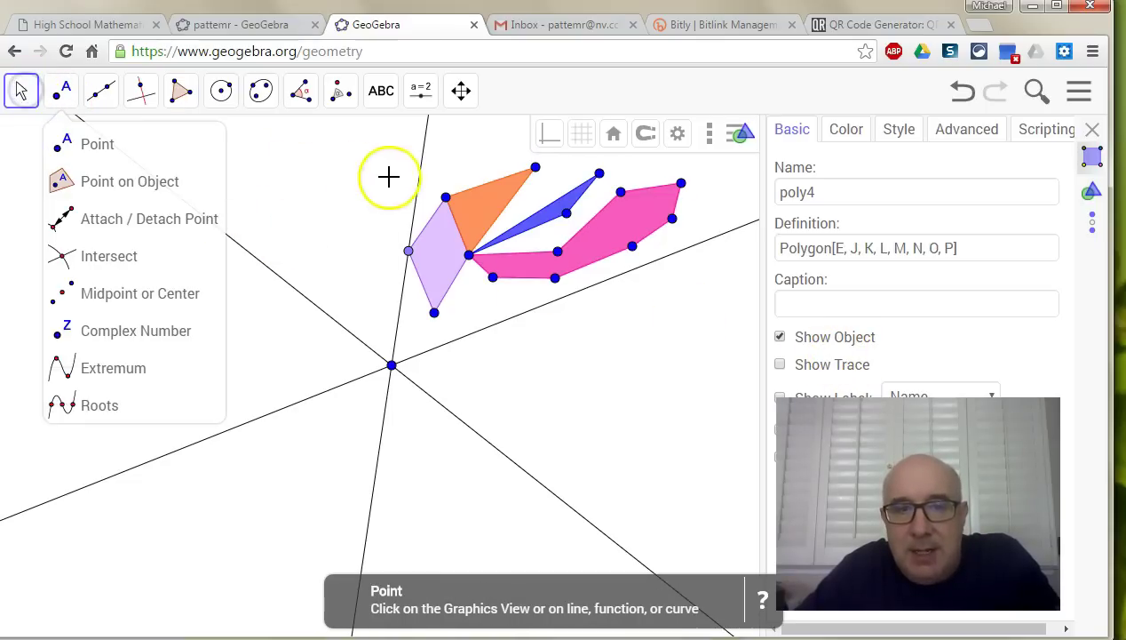
{"action": "left_click", "coordinate": [444, 195]}
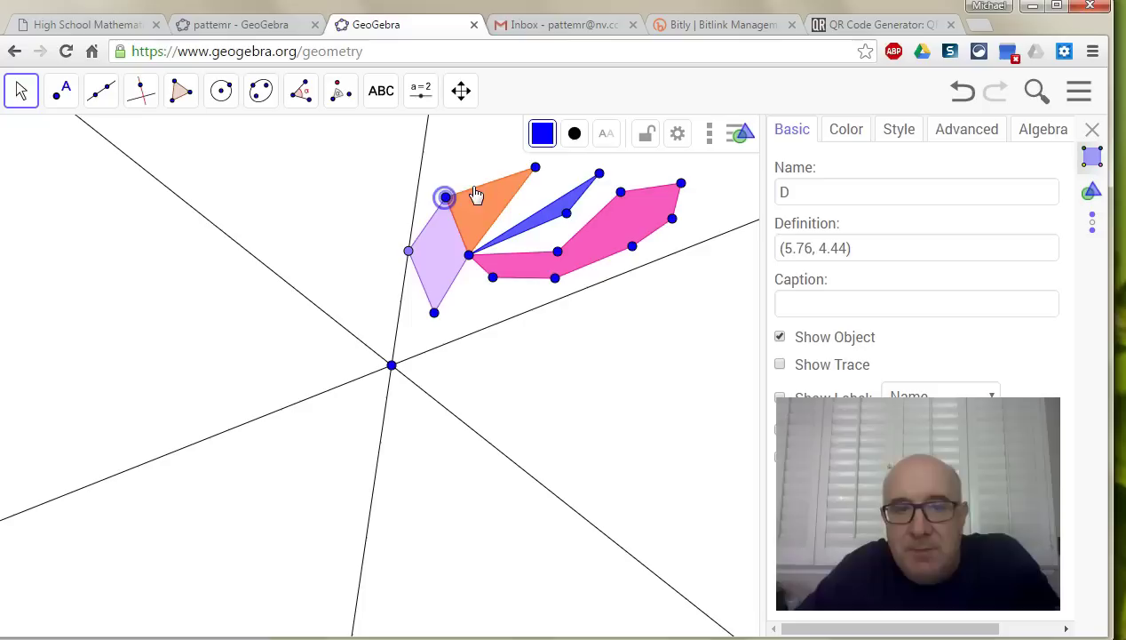
{"action": "left_click", "coordinate": [535, 168], "text": "ctrl"}
{"action": "left_click", "coordinate": [599, 174], "text": "ctrl"}
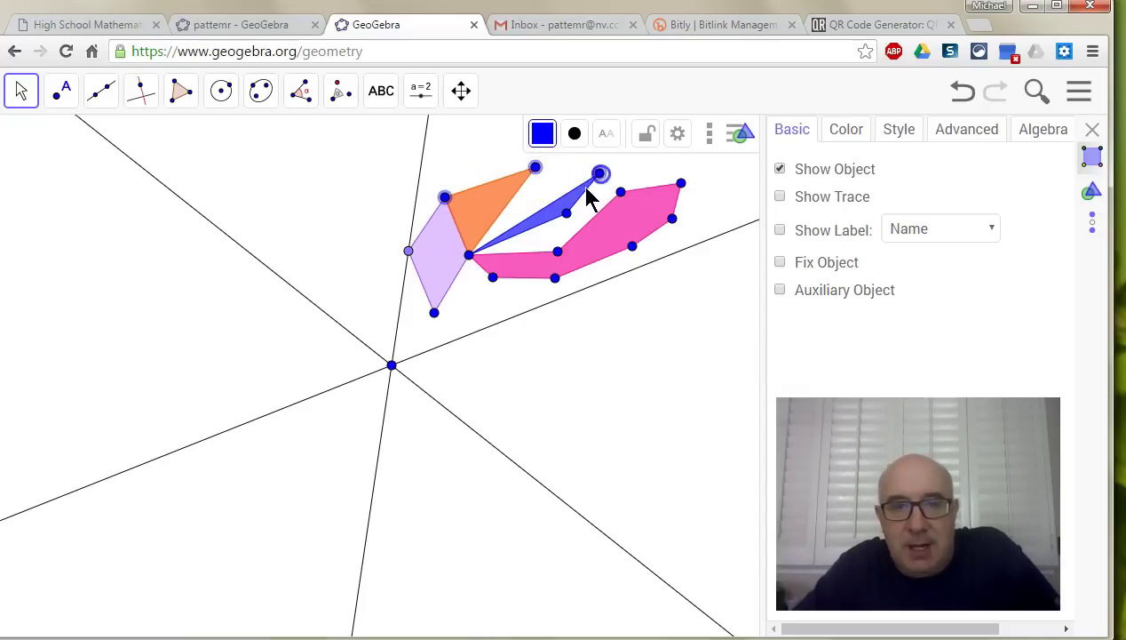
{"action": "left_click", "coordinate": [567, 212], "text": "ctrl"}
{"action": "left_click", "coordinate": [620, 192], "text": "ctrl"}
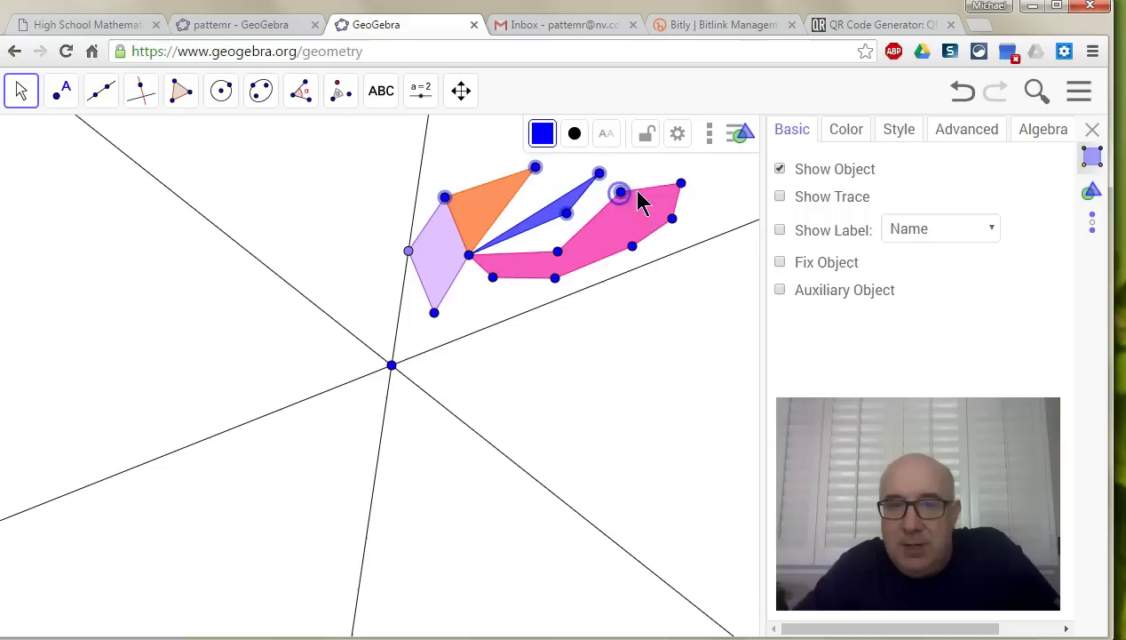
{"action": "left_click", "coordinate": [680, 183], "text": "ctrl"}
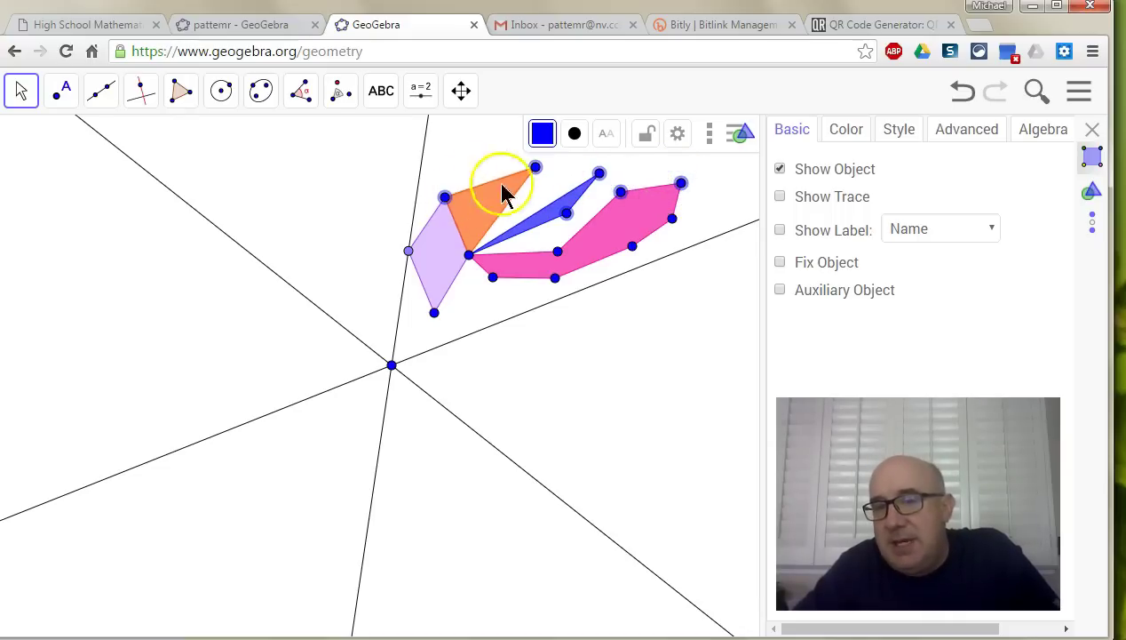
{"action": "left_click", "coordinate": [781, 263]}
{"action": "left_click", "coordinate": [781, 263]}
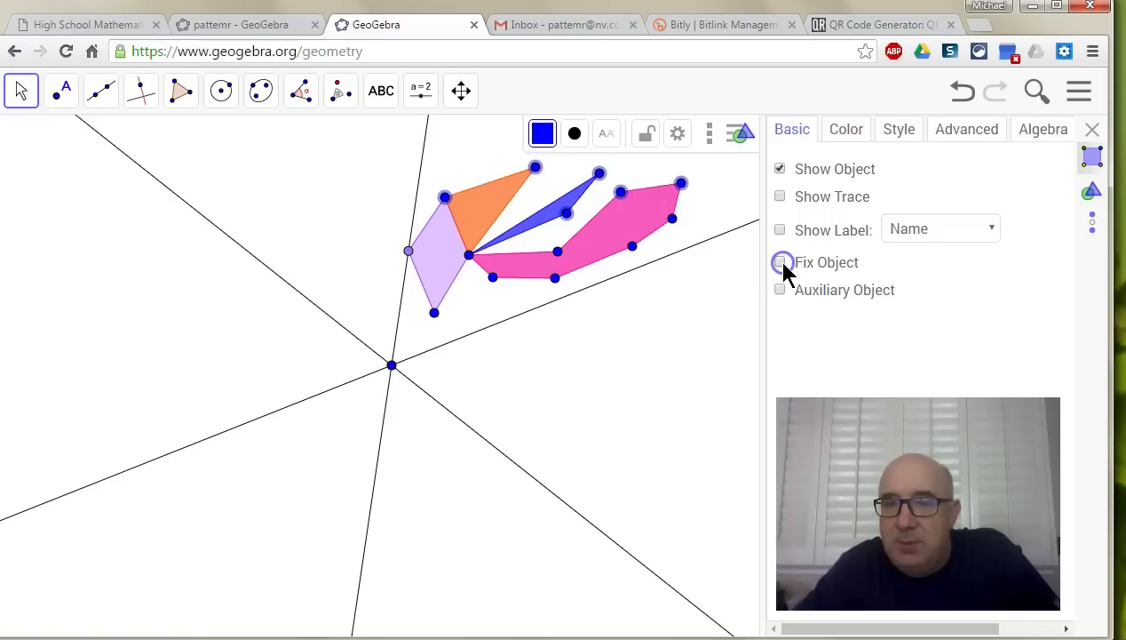
{"action": "left_click", "coordinate": [780, 169]}
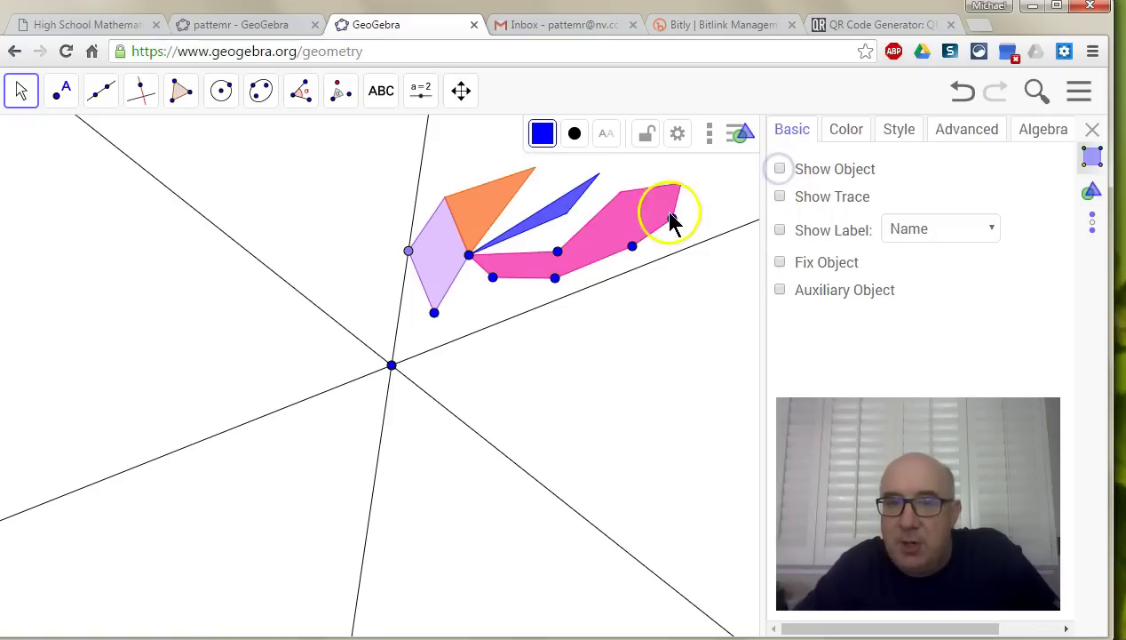
Hide pink polygon points M, N and O.
{"action": "left_click", "coordinate": [672, 219]}
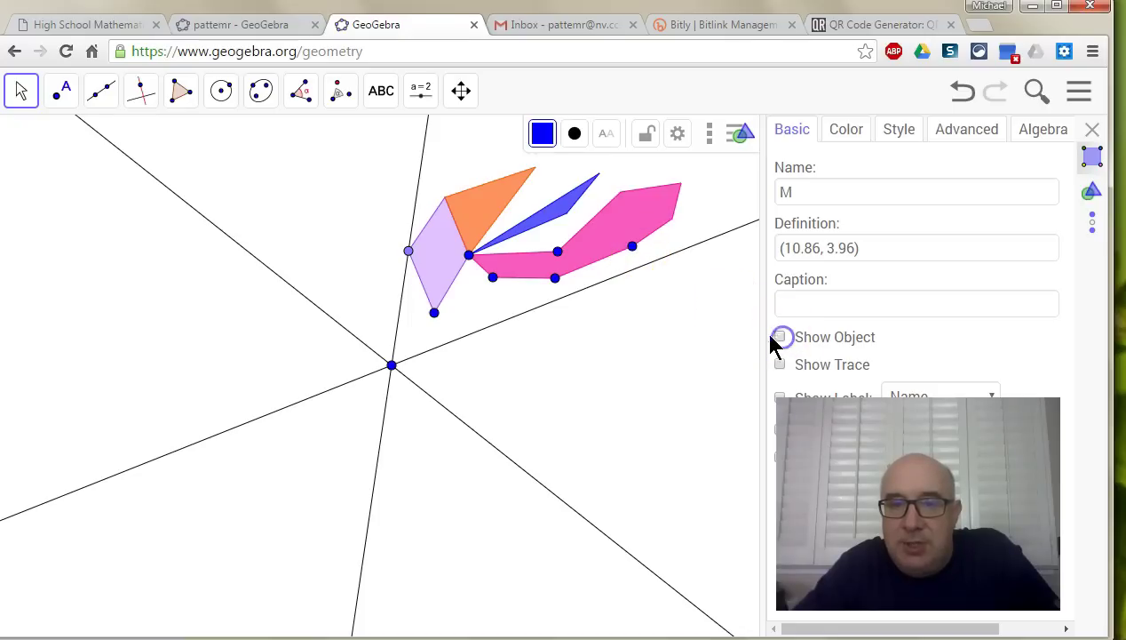
{"action": "left_click", "coordinate": [631, 247]}
{"action": "left_click", "coordinate": [555, 279]}
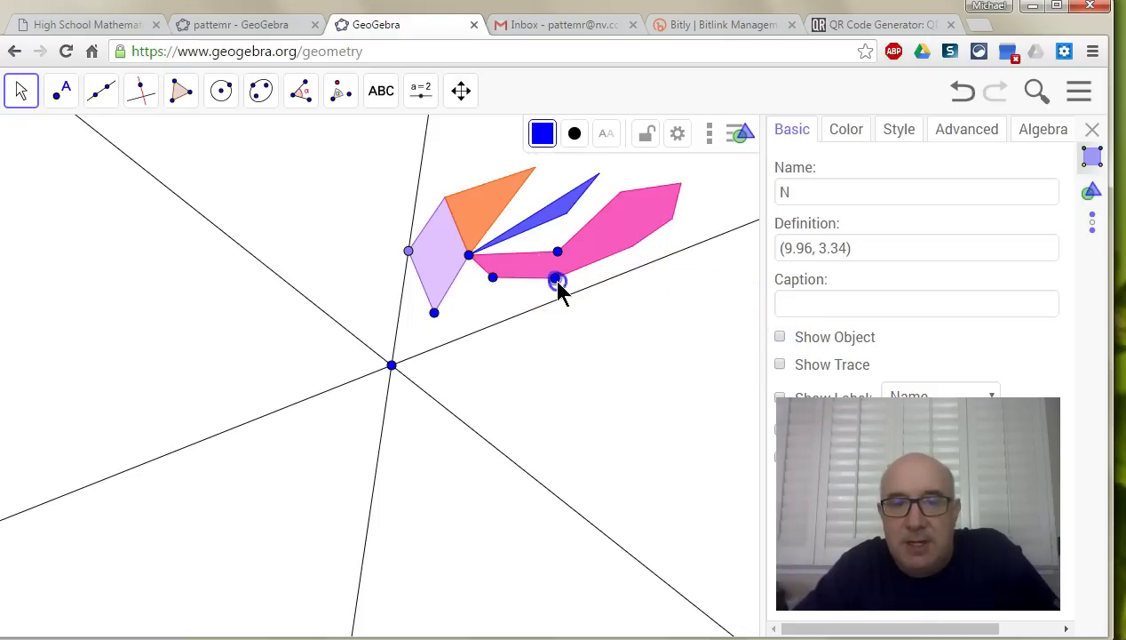
{"action": "left_click", "coordinate": [780, 338]}
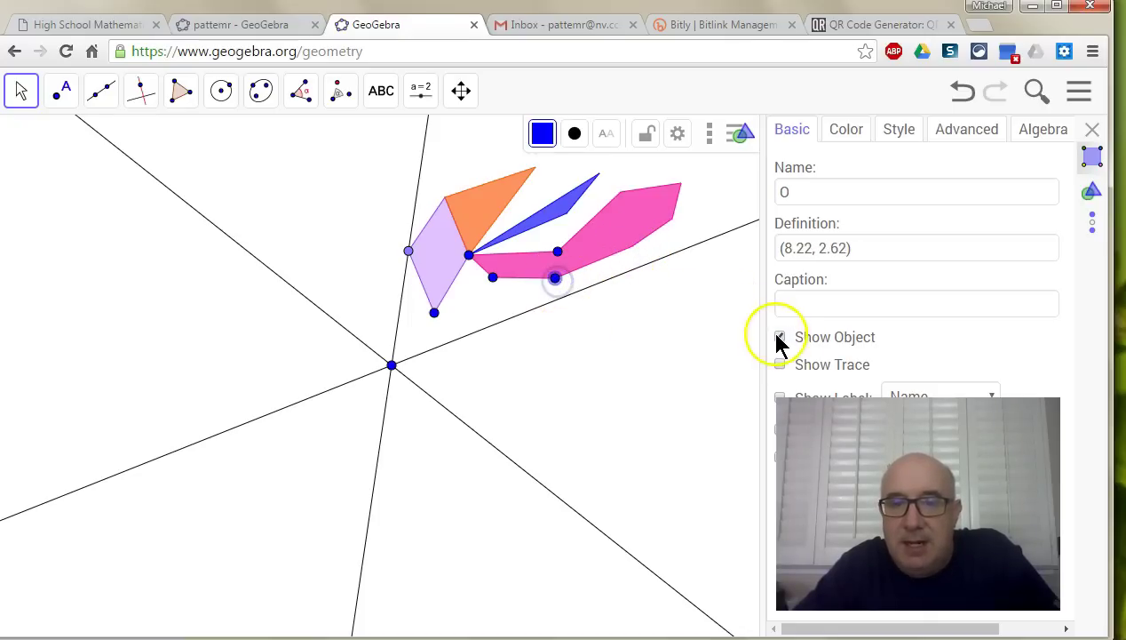
Hide the remaining vertex points, including shared vertex E, with the Show / Hide Object tool.
{"action": "left_click", "coordinate": [461, 90]}
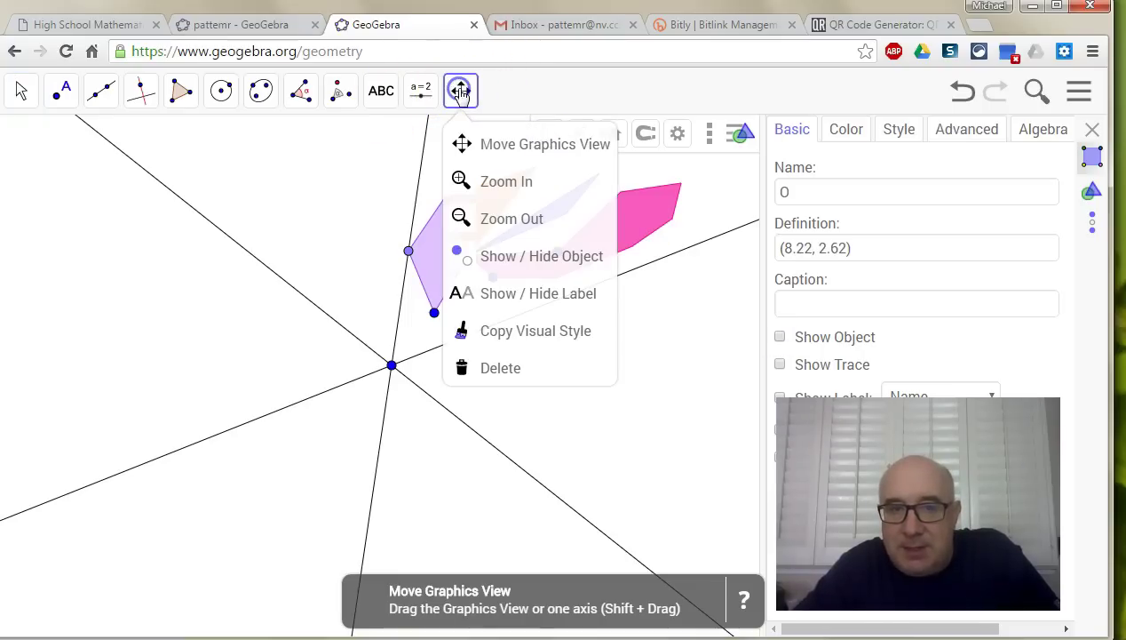
{"action": "left_click", "coordinate": [478, 258]}
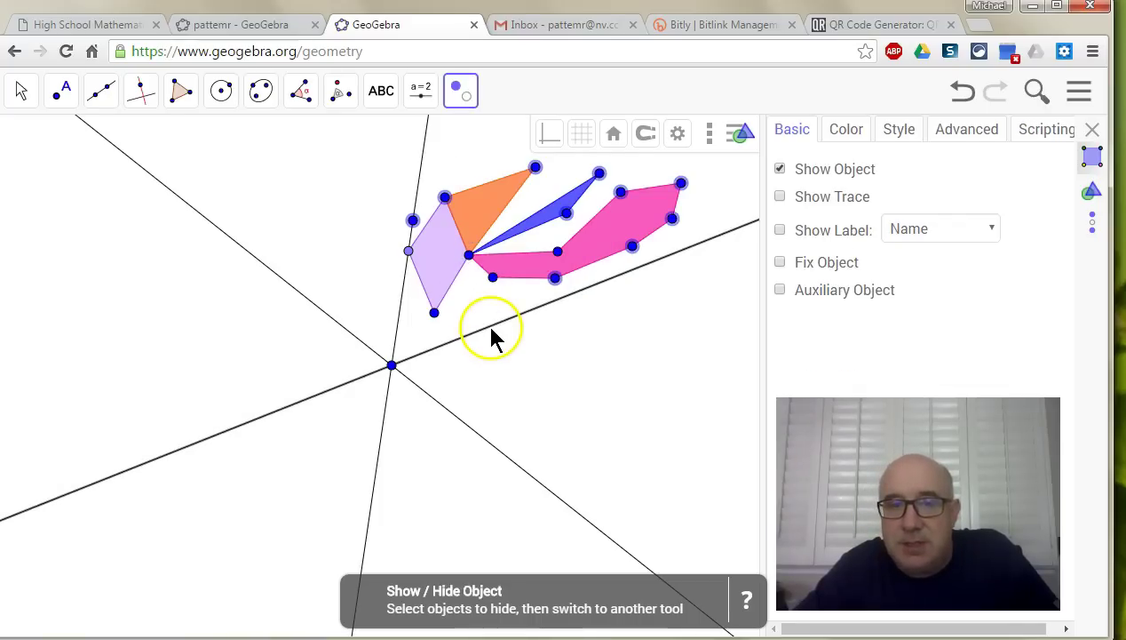
{"action": "left_click", "coordinate": [493, 277]}
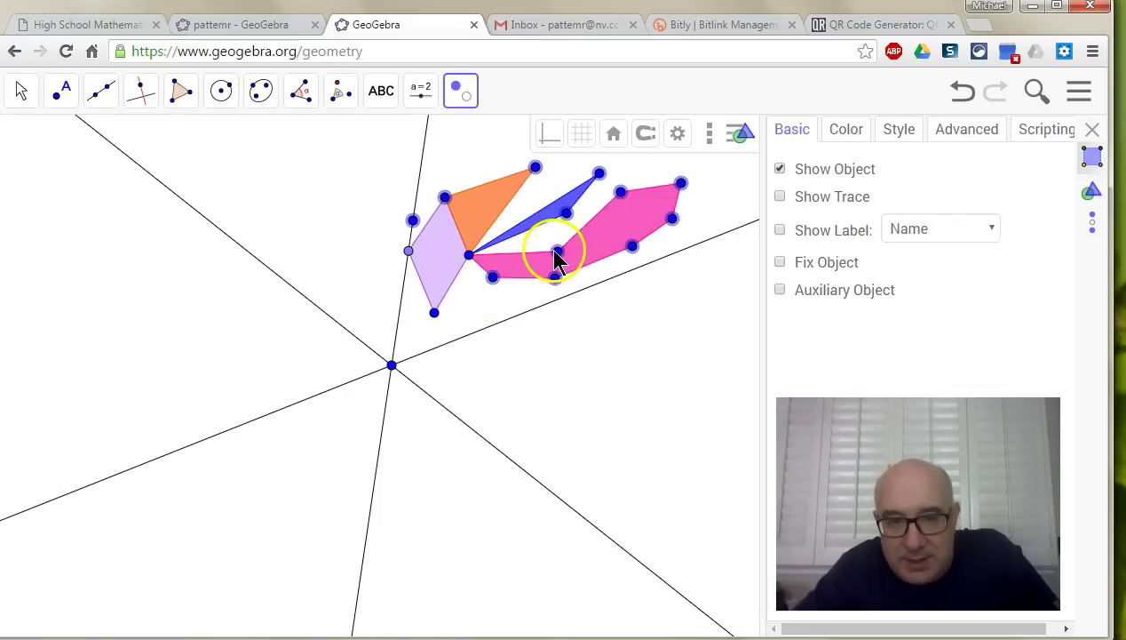
{"action": "left_click", "coordinate": [469, 256]}
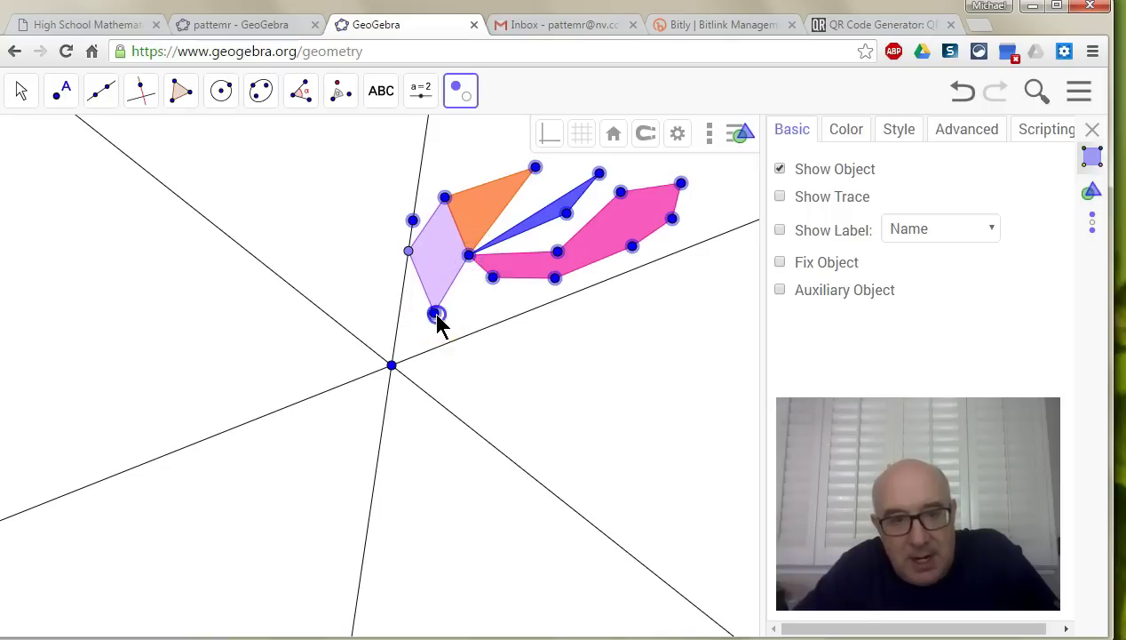
{"action": "left_click", "coordinate": [36, 94]}
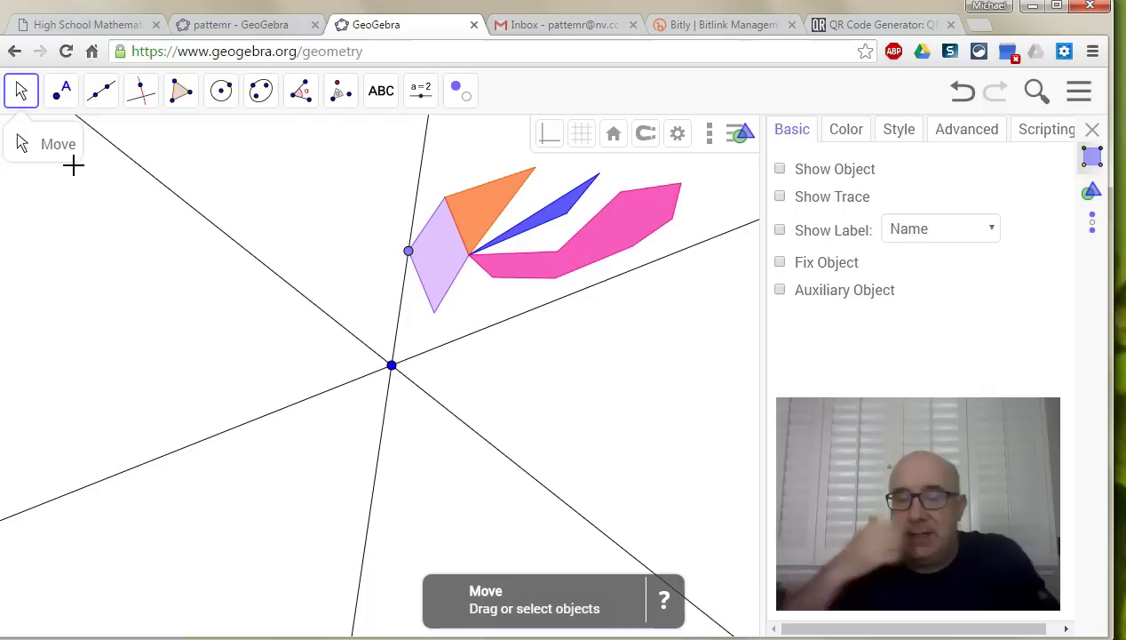
{"action": "left_click", "coordinate": [460, 91]}
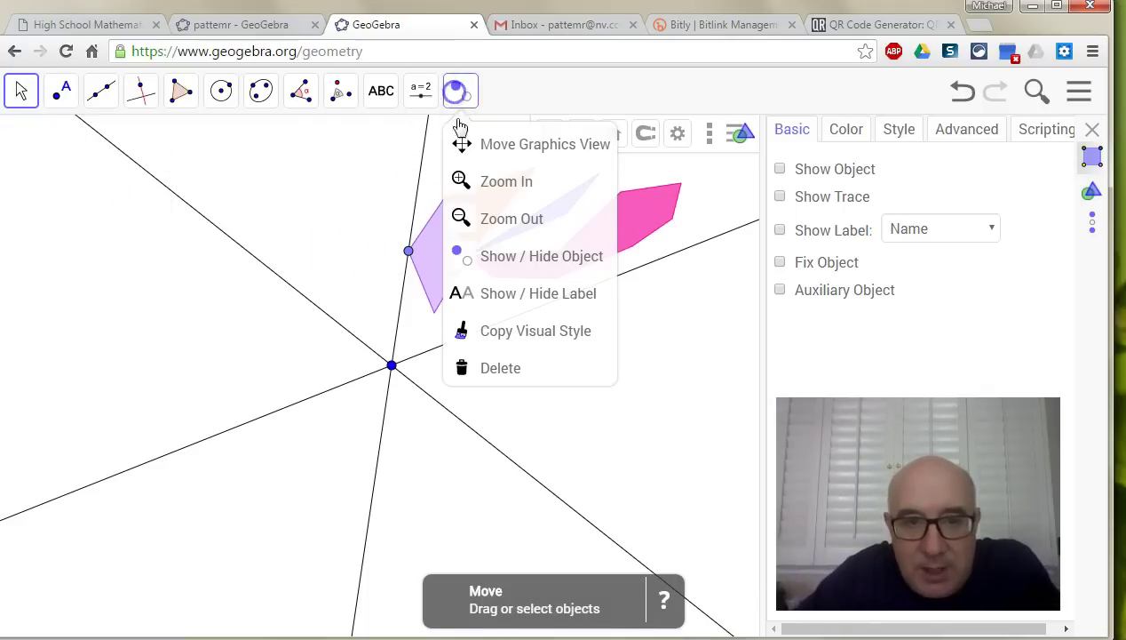
{"action": "left_click", "coordinate": [462, 253]}
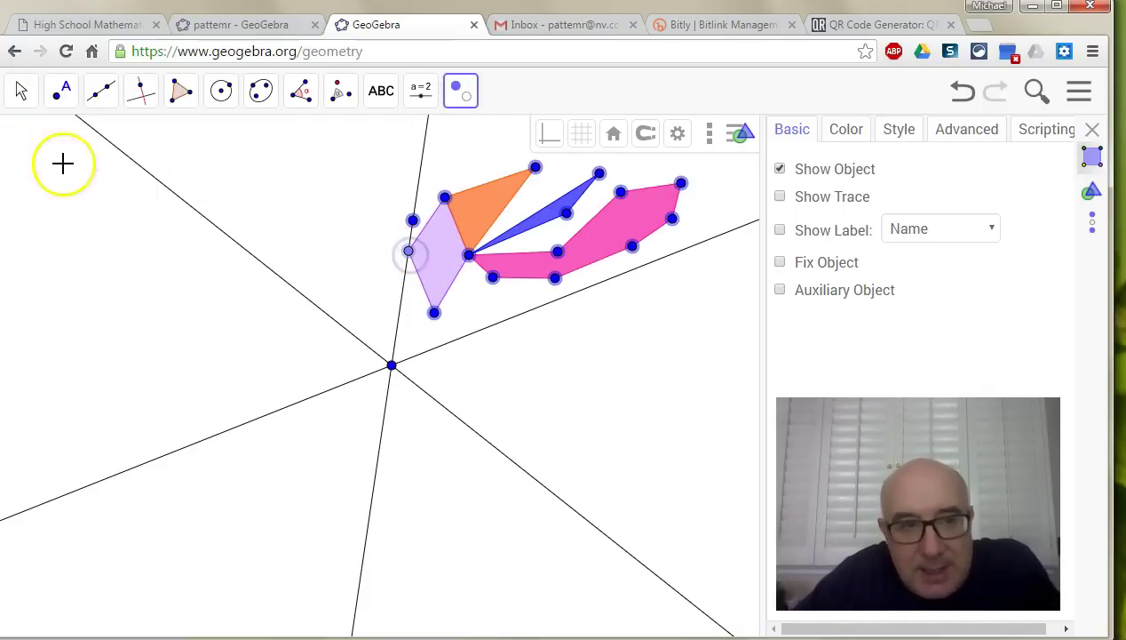
{"action": "left_click", "coordinate": [24, 92]}
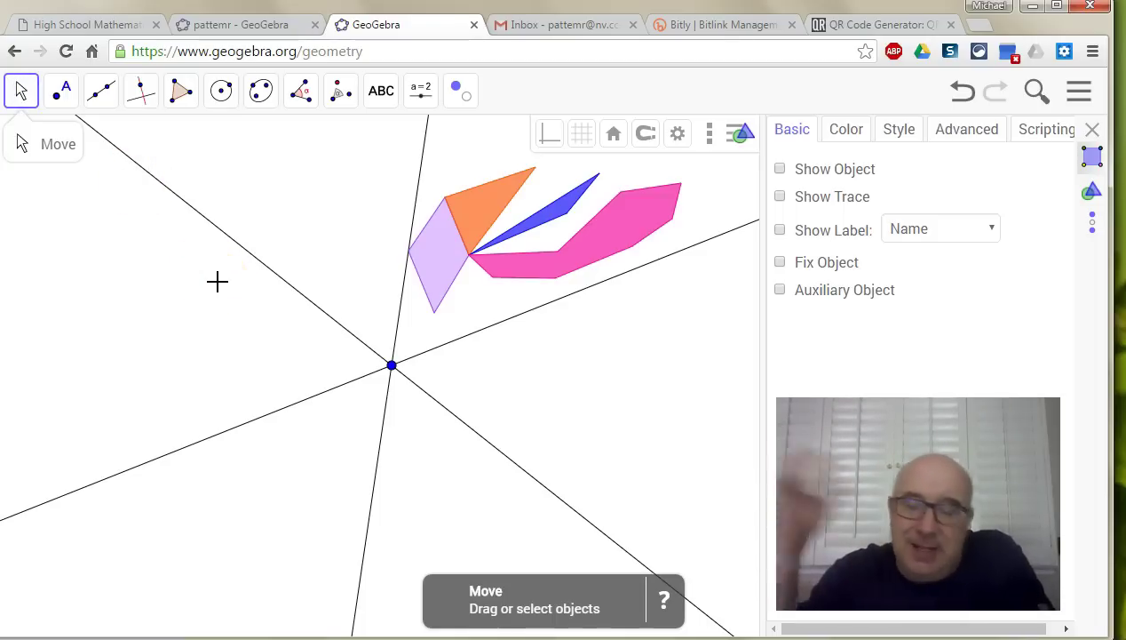
Box-select the coloured polygons and reflect them across the steep near-vertical line.
{"action": "left_click", "coordinate": [740, 133]}
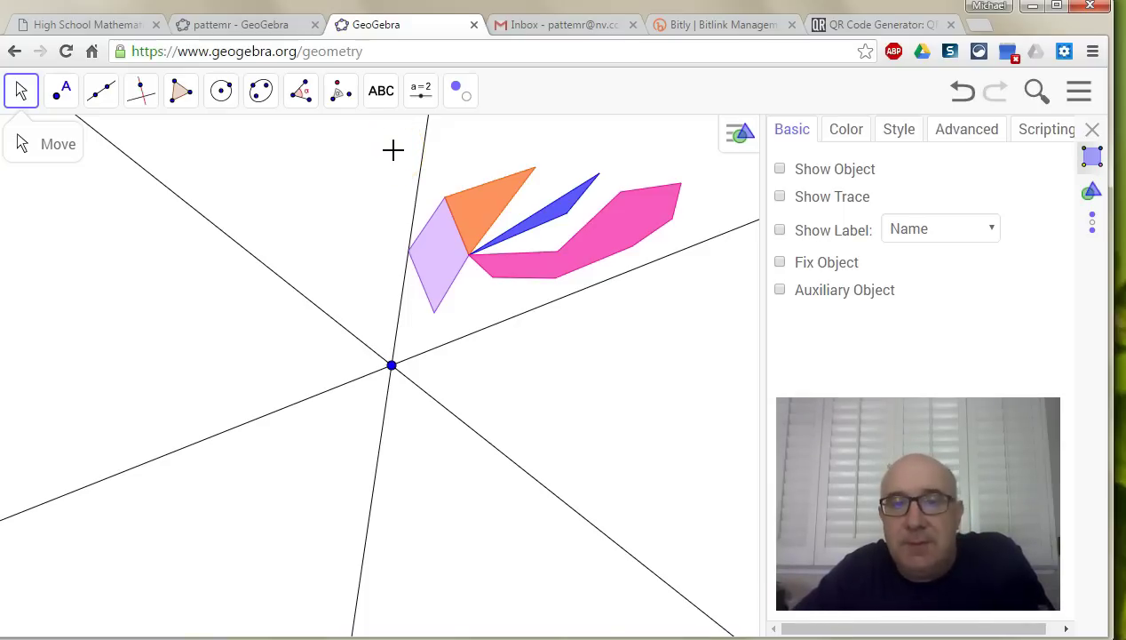
{"action": "left_click_drag", "start_coordinate": [393, 150], "coordinate": [690, 332]}
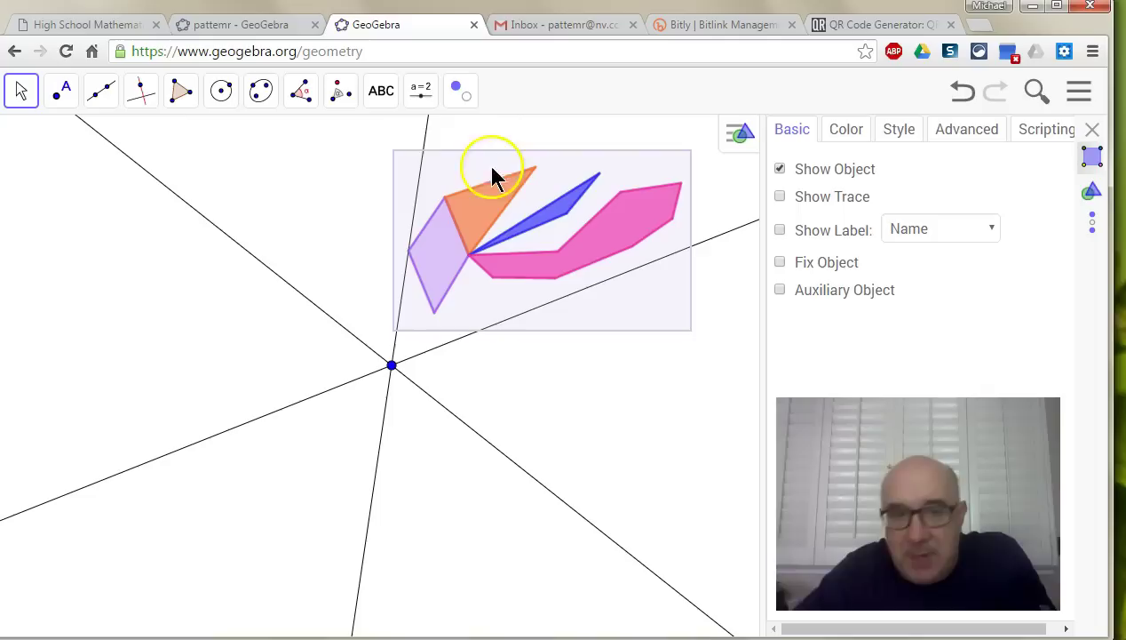
{"action": "left_click", "coordinate": [340, 98]}
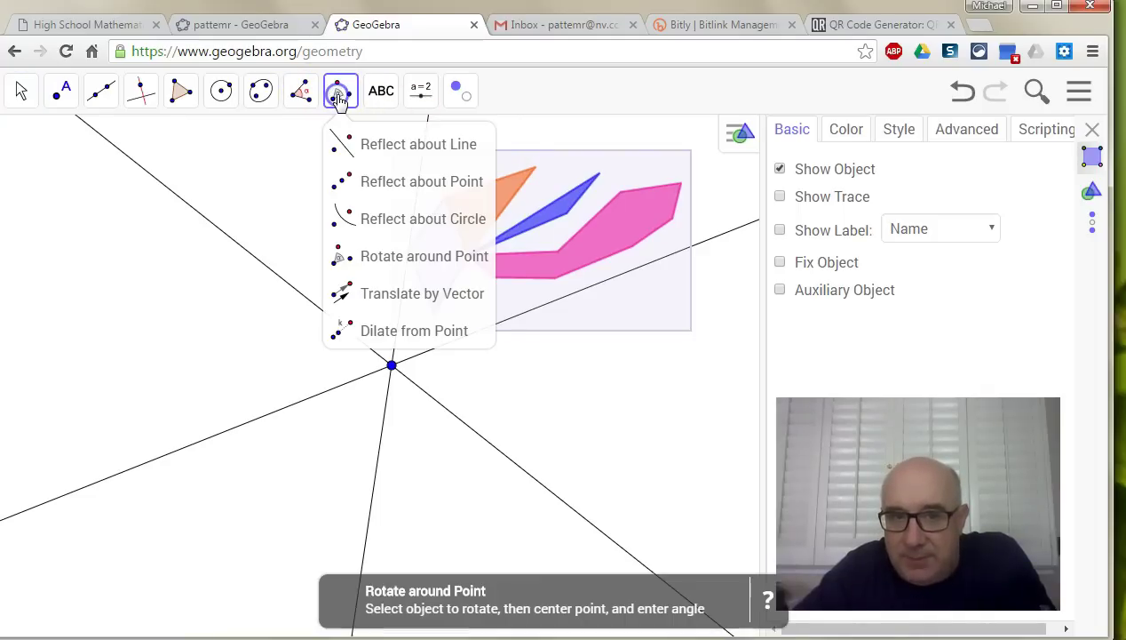
{"action": "left_click", "coordinate": [341, 142]}
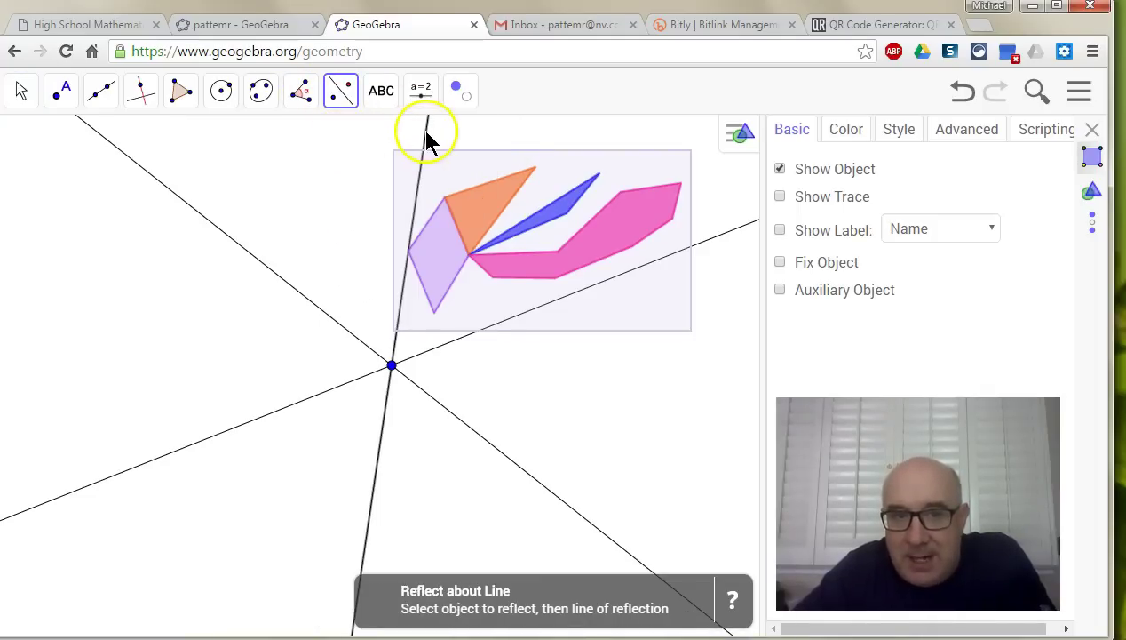
{"action": "left_click", "coordinate": [426, 133]}
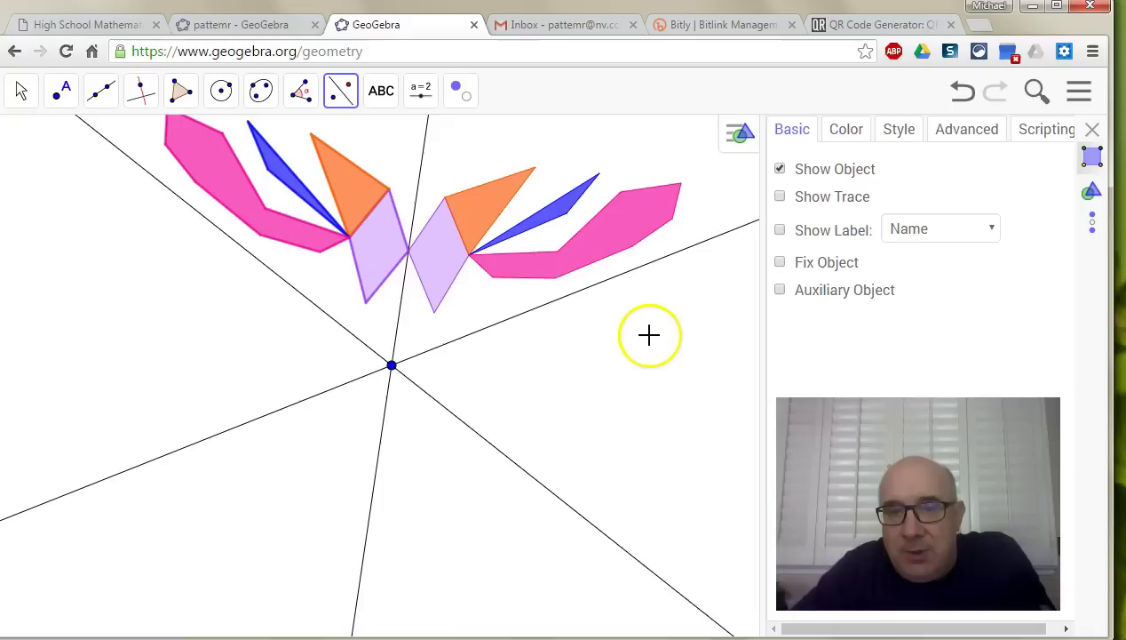
{"action": "left_click_drag", "start_coordinate": [651, 334], "coordinate": [351, 140]}
{"action": "left_click_drag", "start_coordinate": [695, 329], "coordinate": [128, 81]}
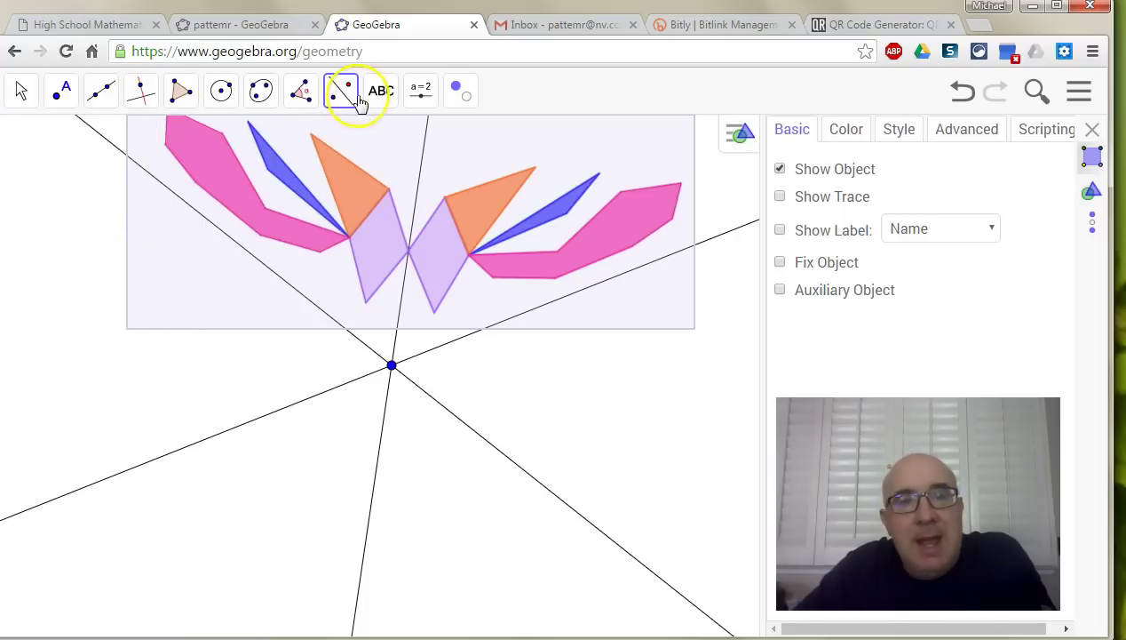
{"action": "left_click", "coordinate": [115, 148]}
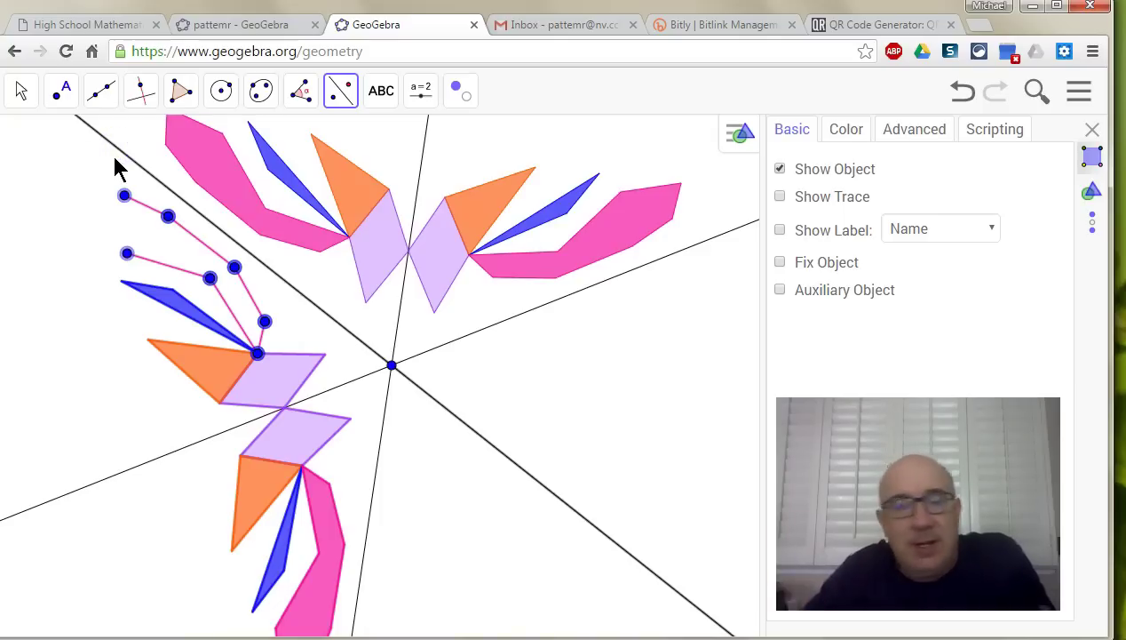
{"action": "left_click", "coordinate": [41, 196]}
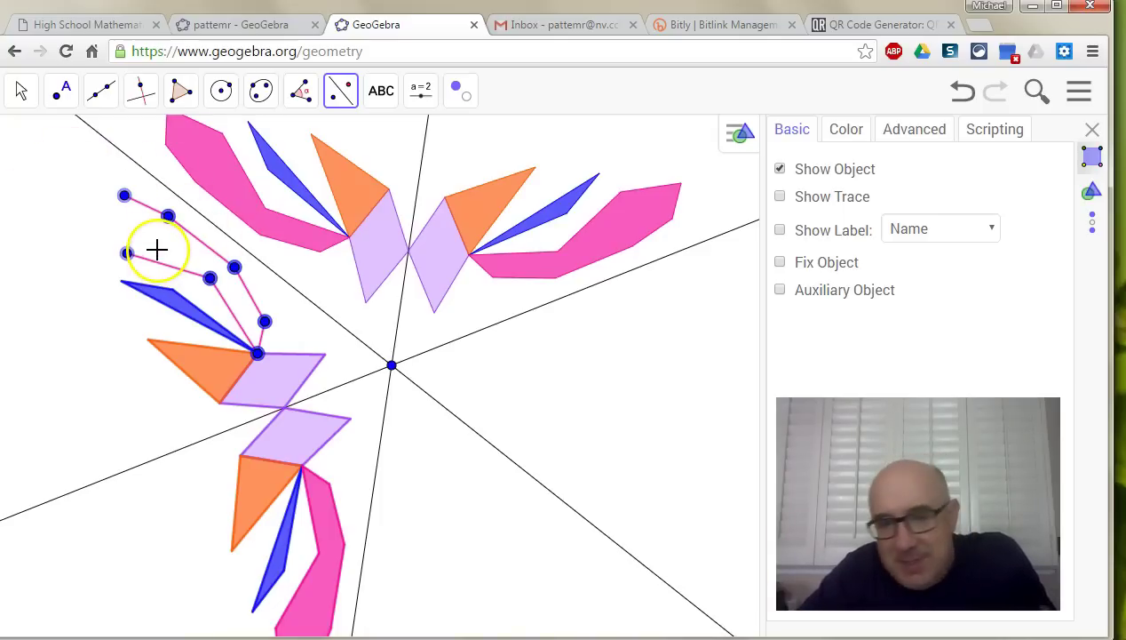
{"action": "left_click", "coordinate": [959, 91]}
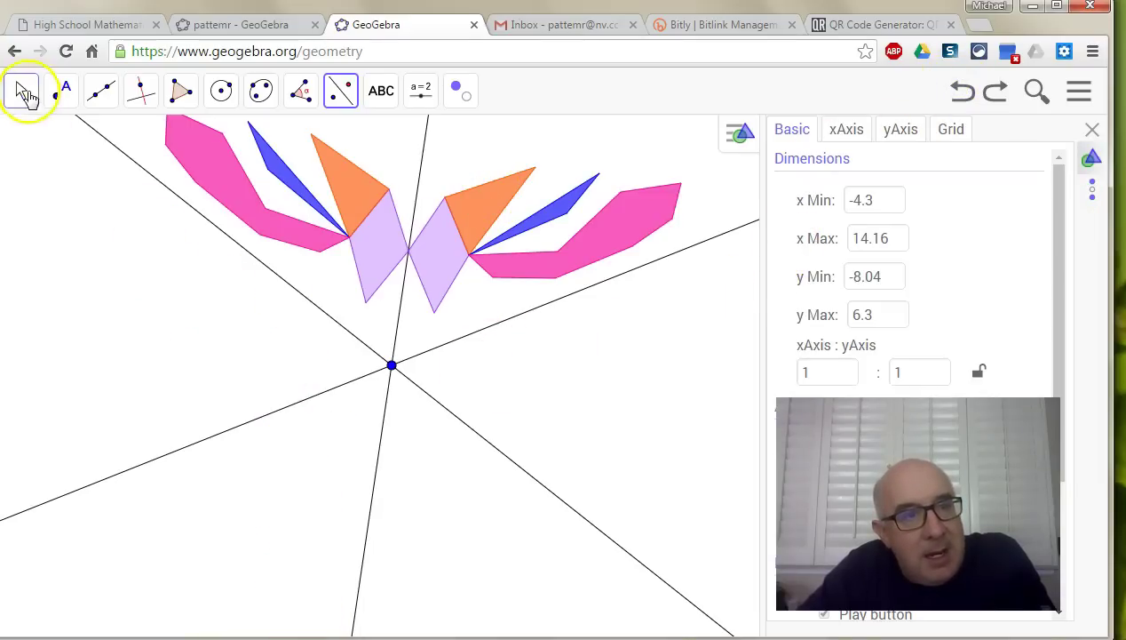
Box-select both upper polygon groups and mirror them across the descending line to the lower left.
{"action": "left_click", "coordinate": [27, 93]}
{"action": "left_click_drag", "start_coordinate": [105, 244], "coordinate": [112, 305]}
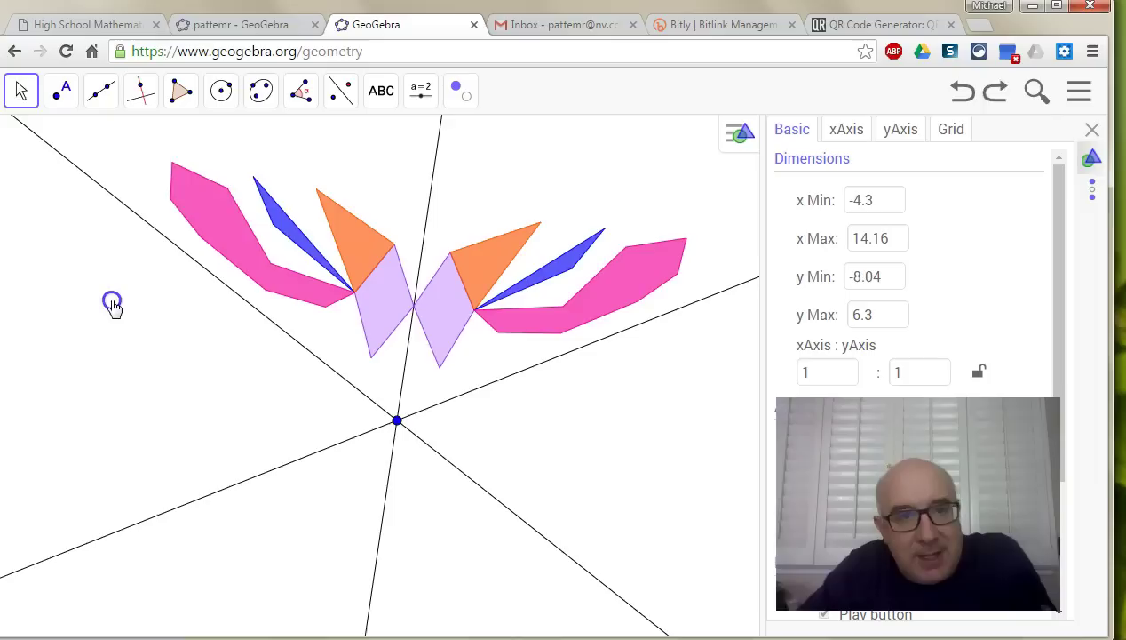
{"action": "left_click_drag", "start_coordinate": [140, 137], "coordinate": [710, 410]}
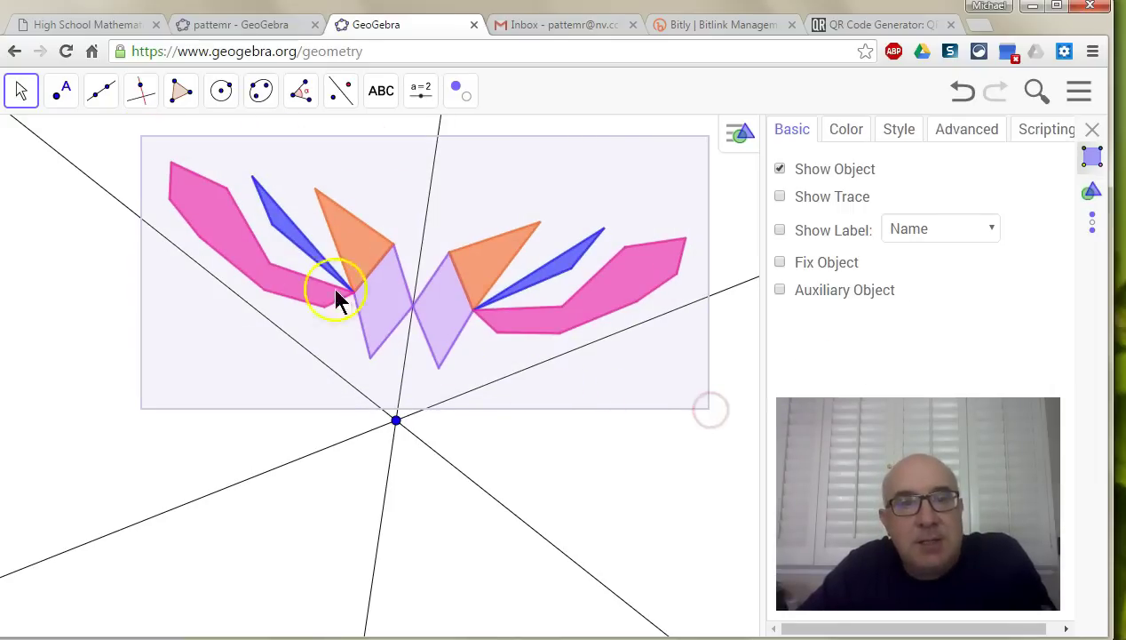
{"action": "left_click", "coordinate": [340, 91]}
{"action": "left_click", "coordinate": [352, 143]}
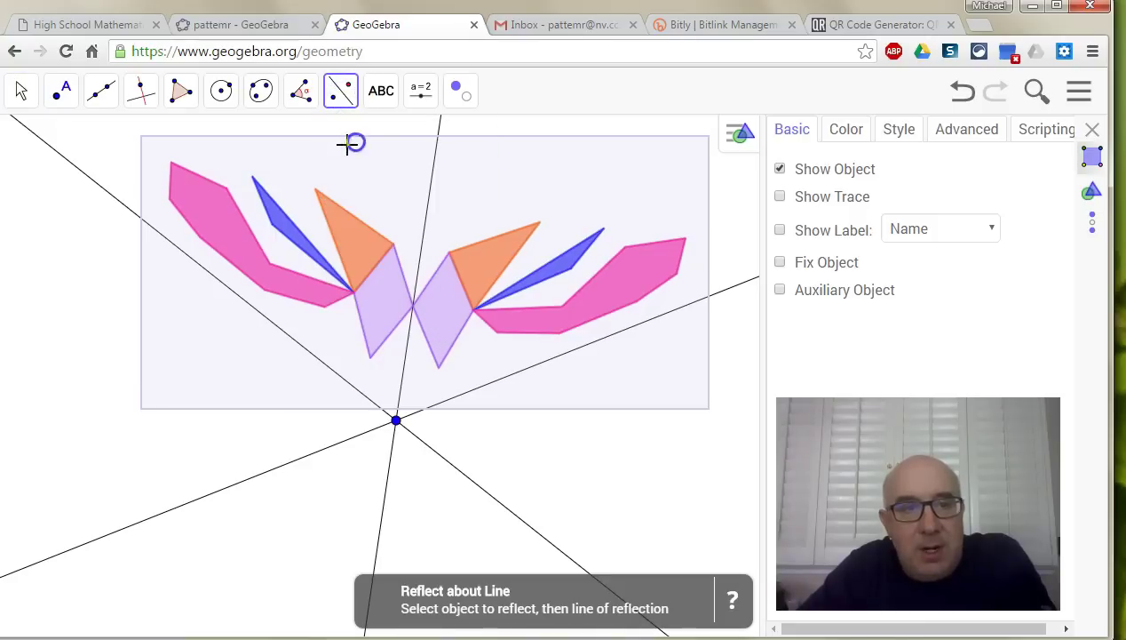
{"action": "left_click", "coordinate": [111, 195]}
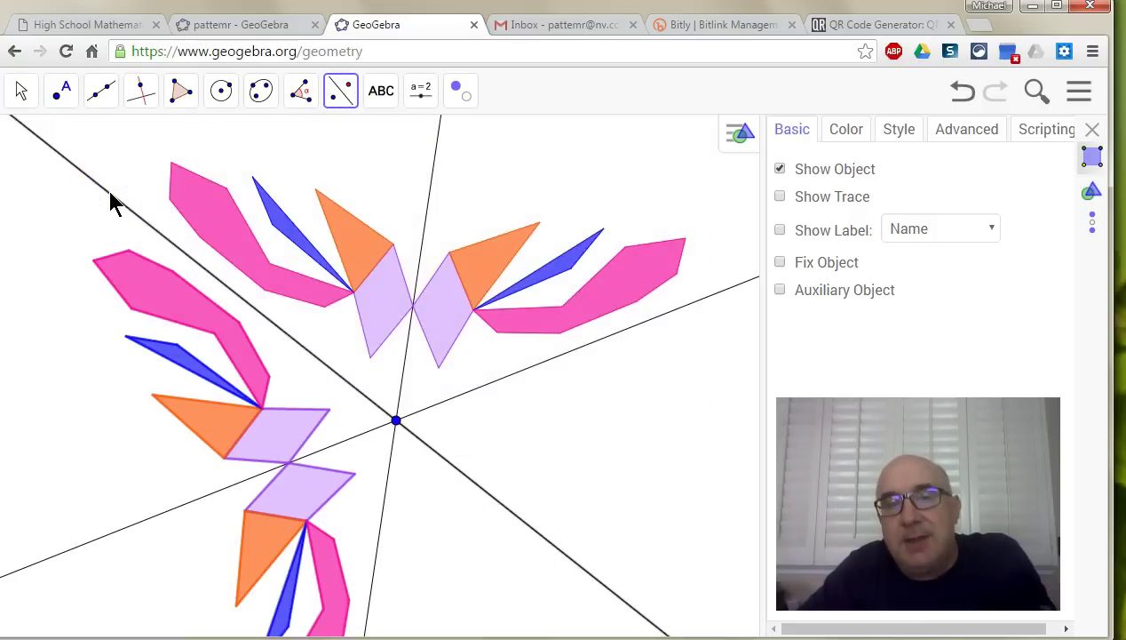
{"action": "left_click", "coordinate": [18, 94]}
{"action": "left_click_drag", "start_coordinate": [629, 428], "coordinate": [629, 354]}
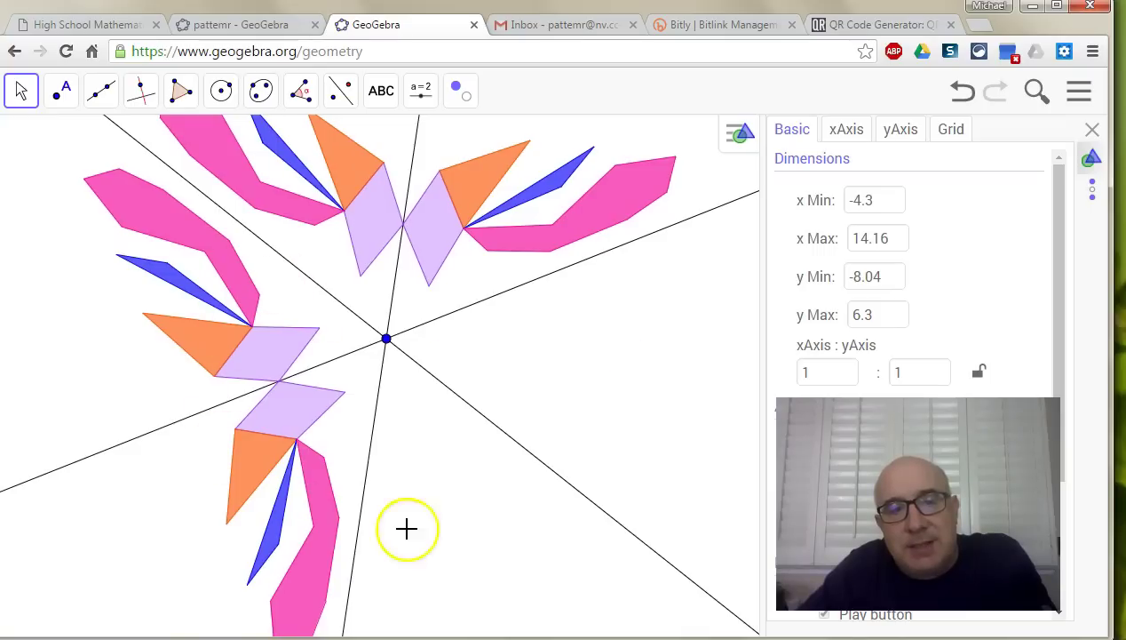
Reflect the top two polygon groups about the rising line to create mirrored copies at lower right.
{"action": "left_click_drag", "start_coordinate": [622, 441], "coordinate": [566, 500]}
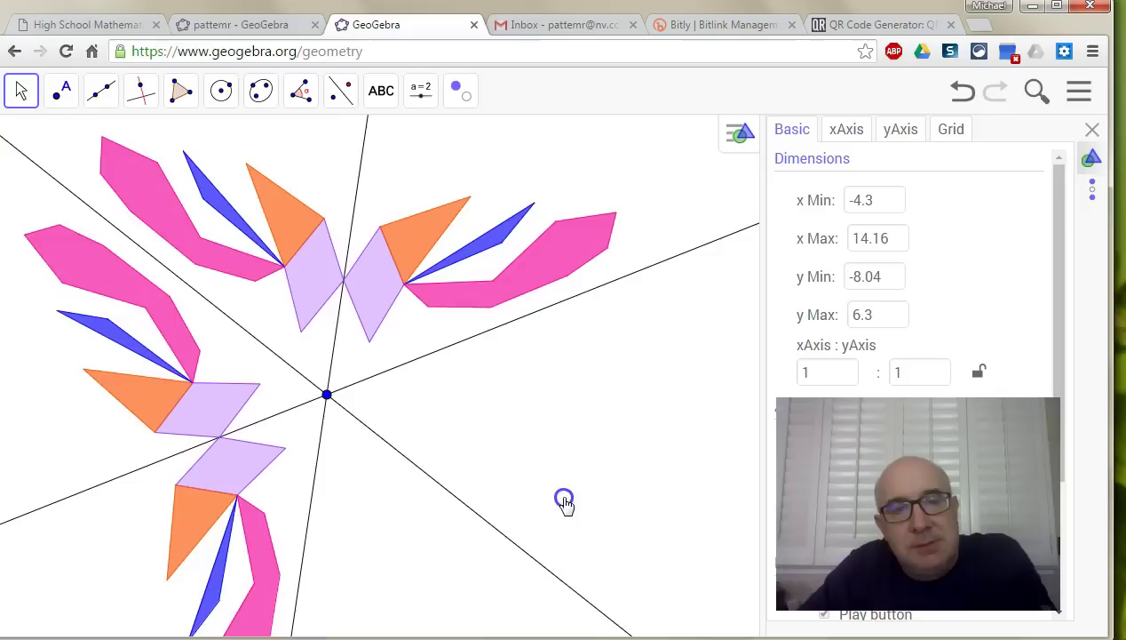
{"action": "left_click_drag", "start_coordinate": [80, 124], "coordinate": [630, 355]}
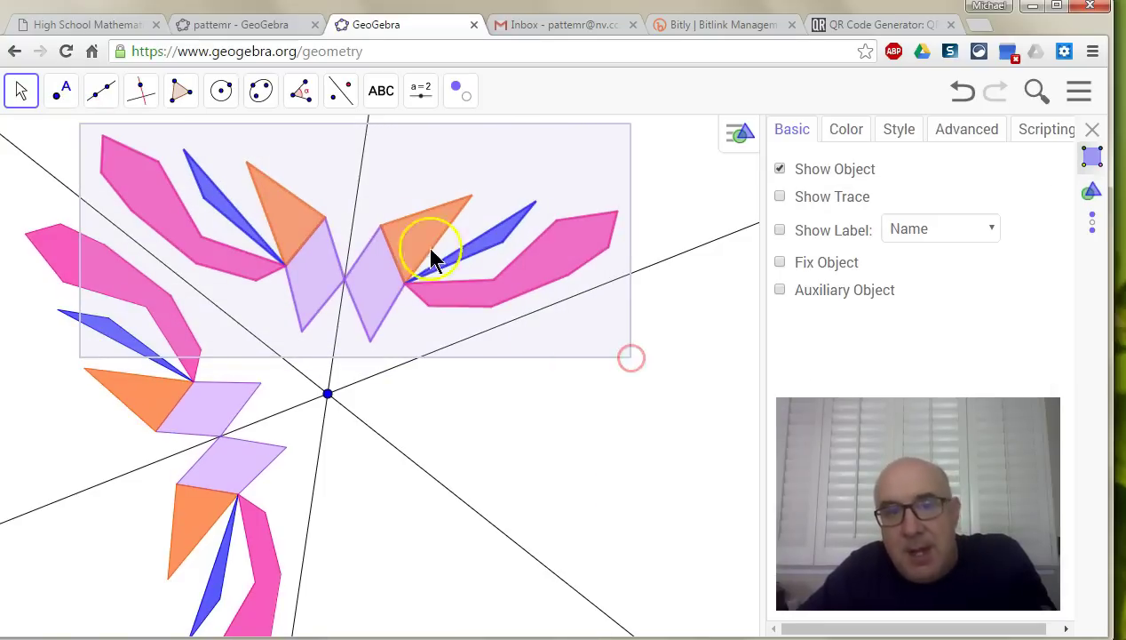
{"action": "left_click", "coordinate": [341, 90]}
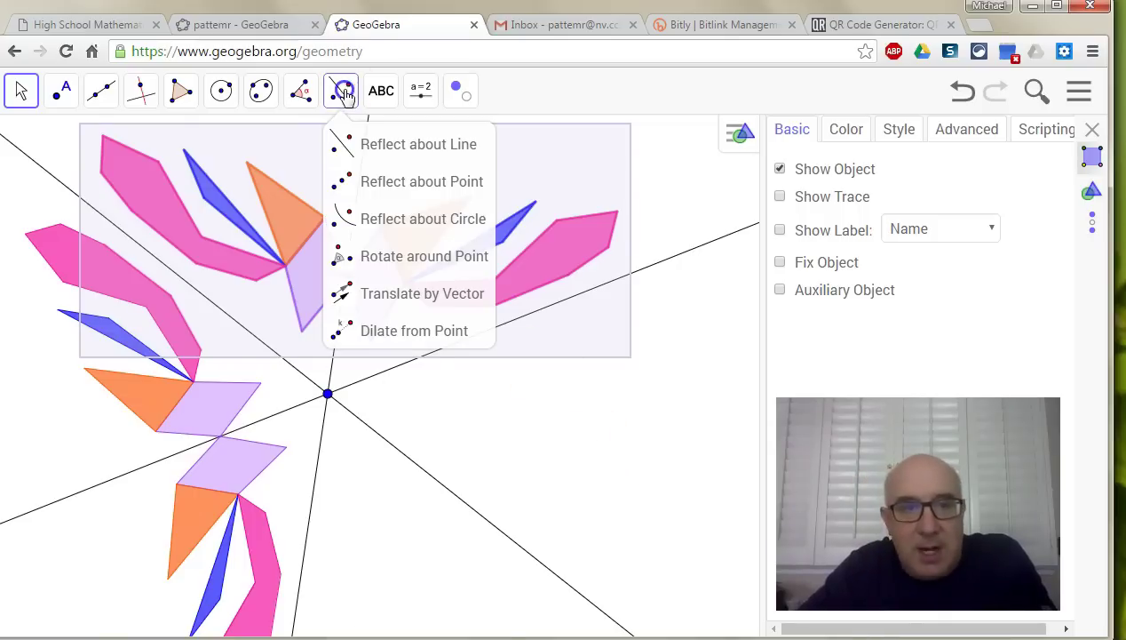
{"action": "left_click", "coordinate": [350, 139]}
{"action": "left_click", "coordinate": [664, 261]}
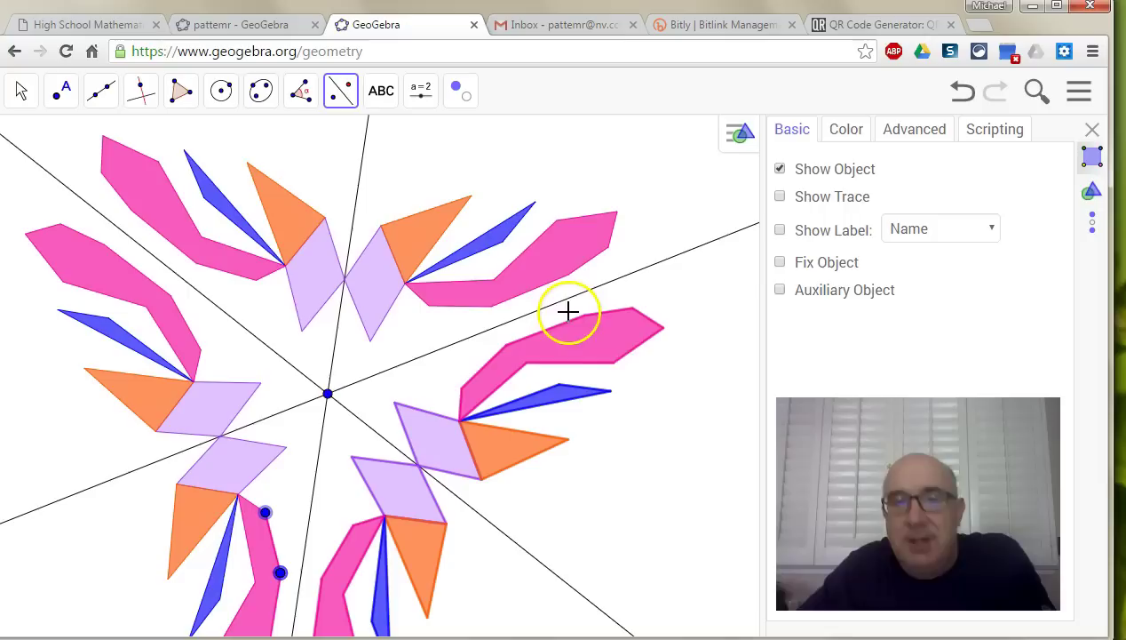
Hide the stray reflected points P''', O''' and N''' on the pink polygon.
{"action": "left_click", "coordinate": [21, 91]}
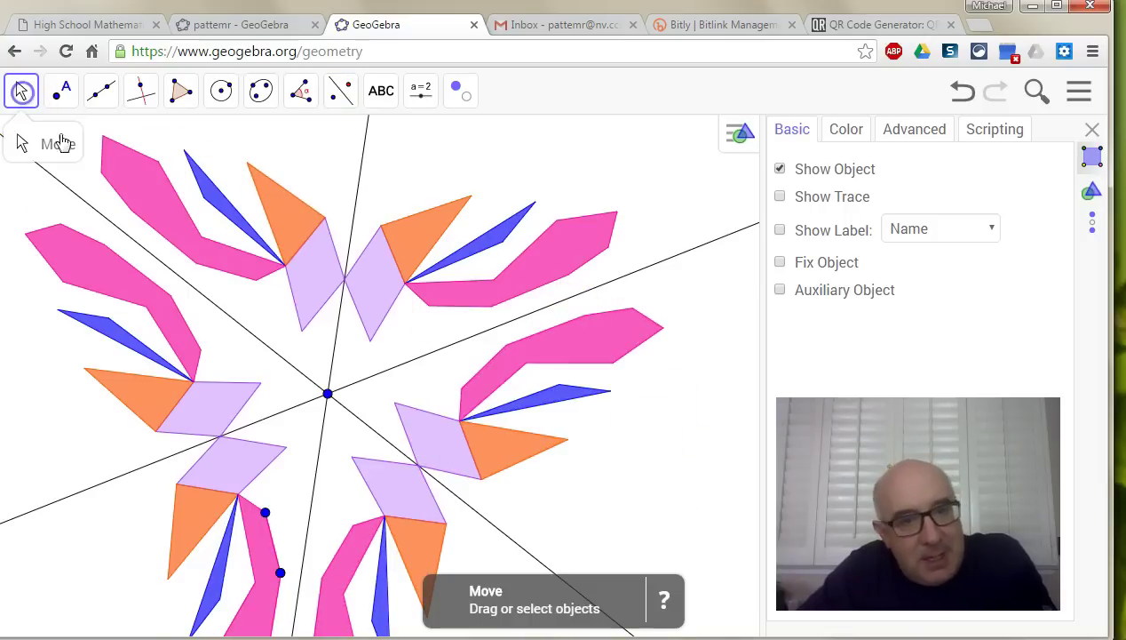
{"action": "left_click_drag", "start_coordinate": [662, 484], "coordinate": [709, 345]}
{"action": "left_click", "coordinate": [597, 474]}
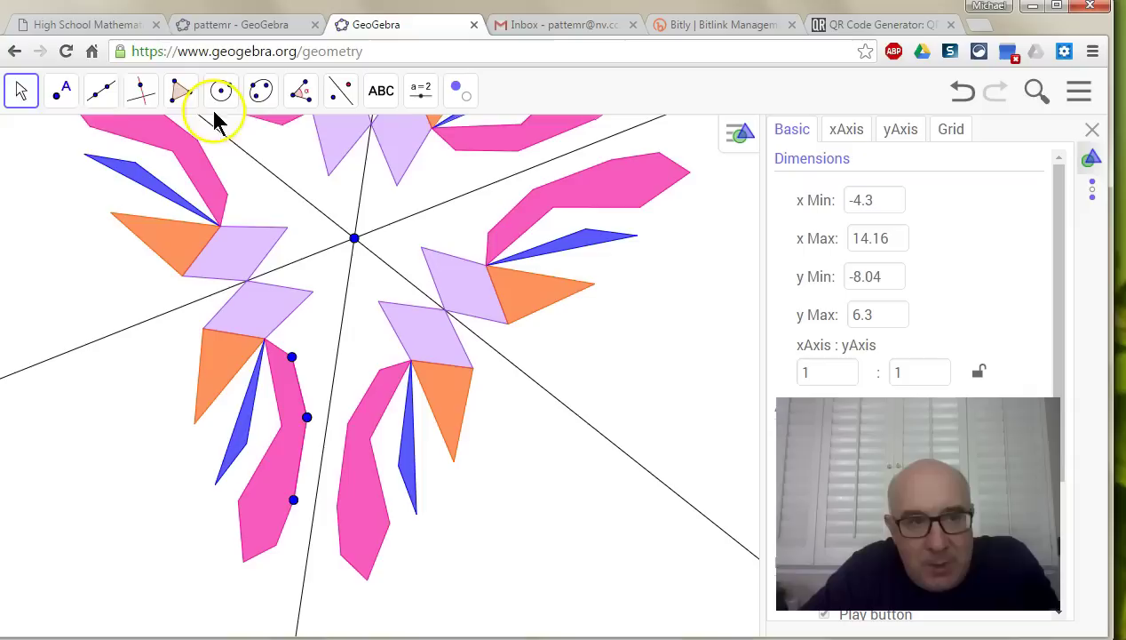
{"action": "left_click", "coordinate": [21, 91]}
{"action": "left_click", "coordinate": [292, 358]}
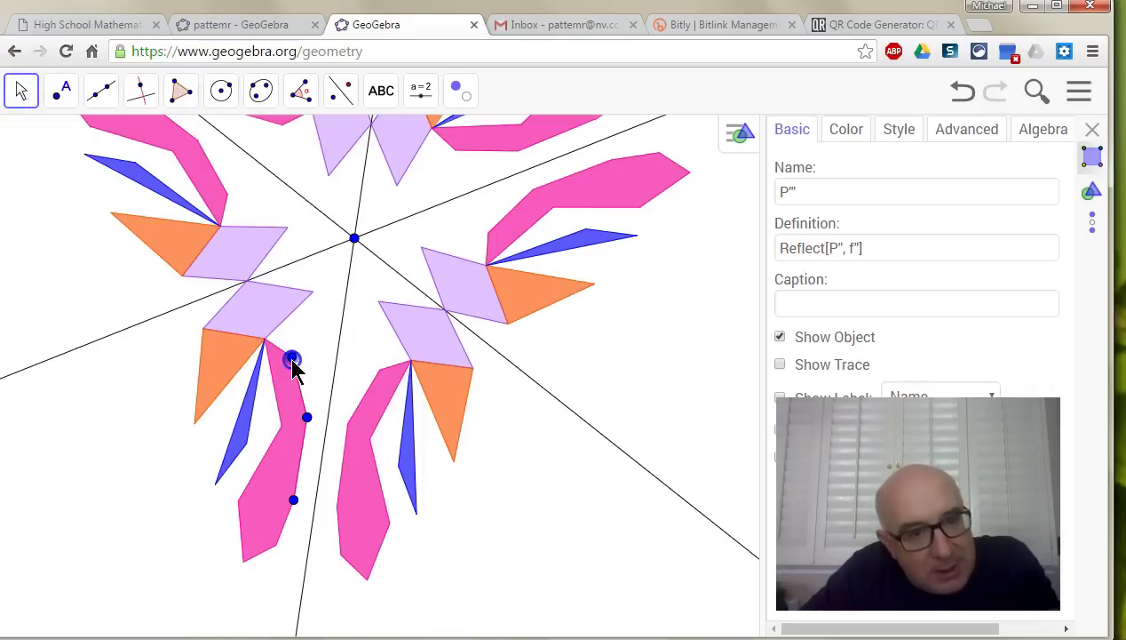
{"action": "left_click", "coordinate": [780, 336]}
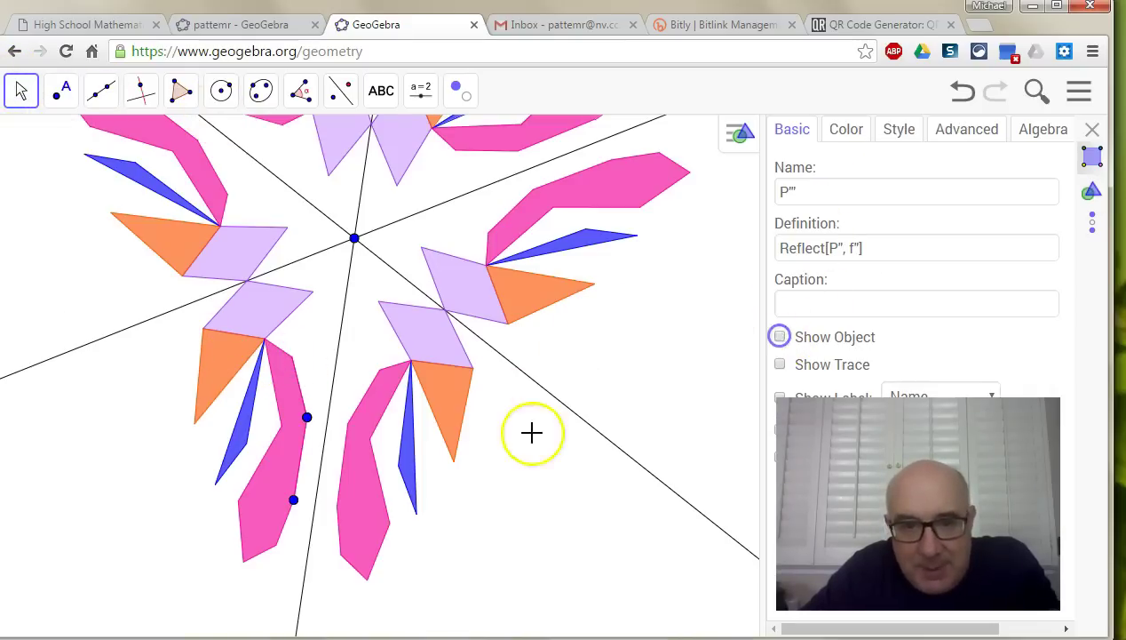
{"action": "left_click", "coordinate": [307, 417]}
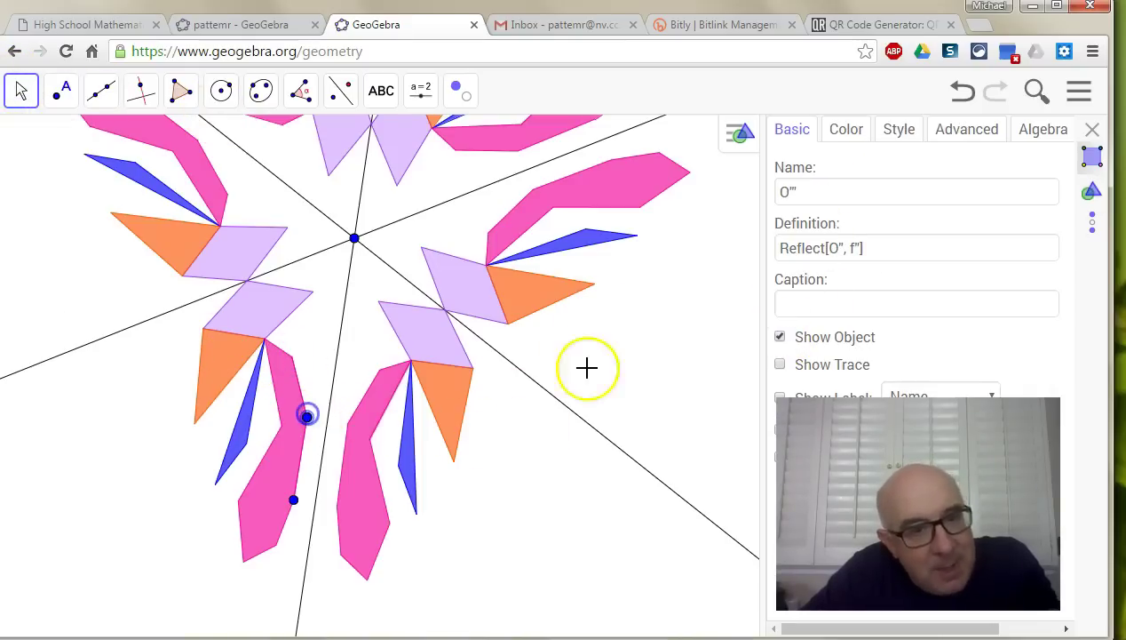
{"action": "left_click", "coordinate": [298, 501]}
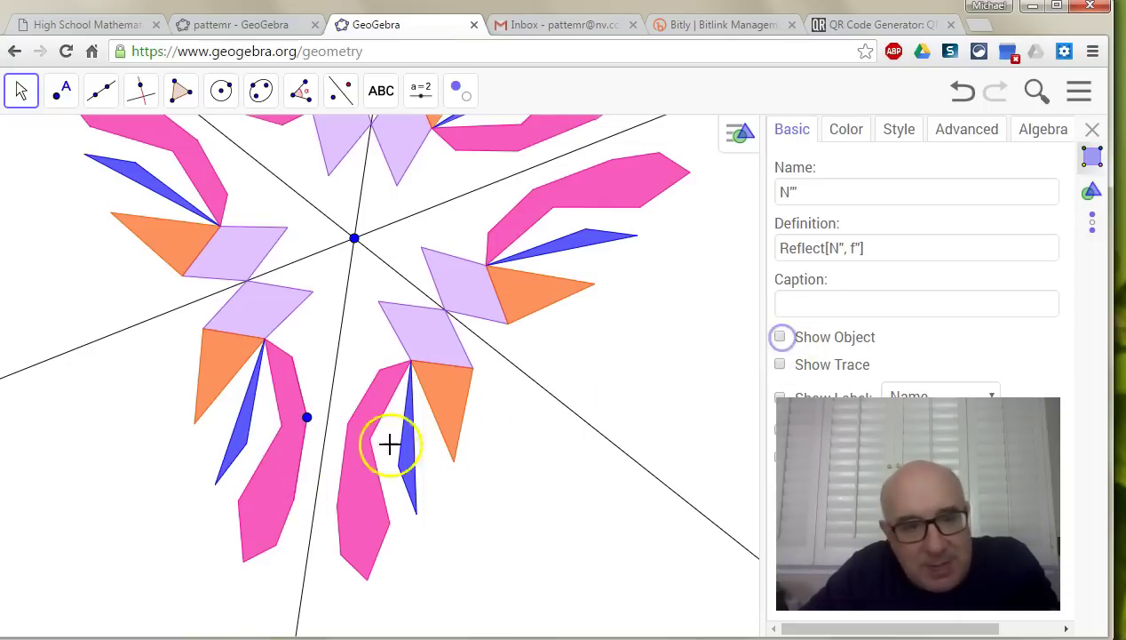
{"action": "left_click", "coordinate": [780, 337]}
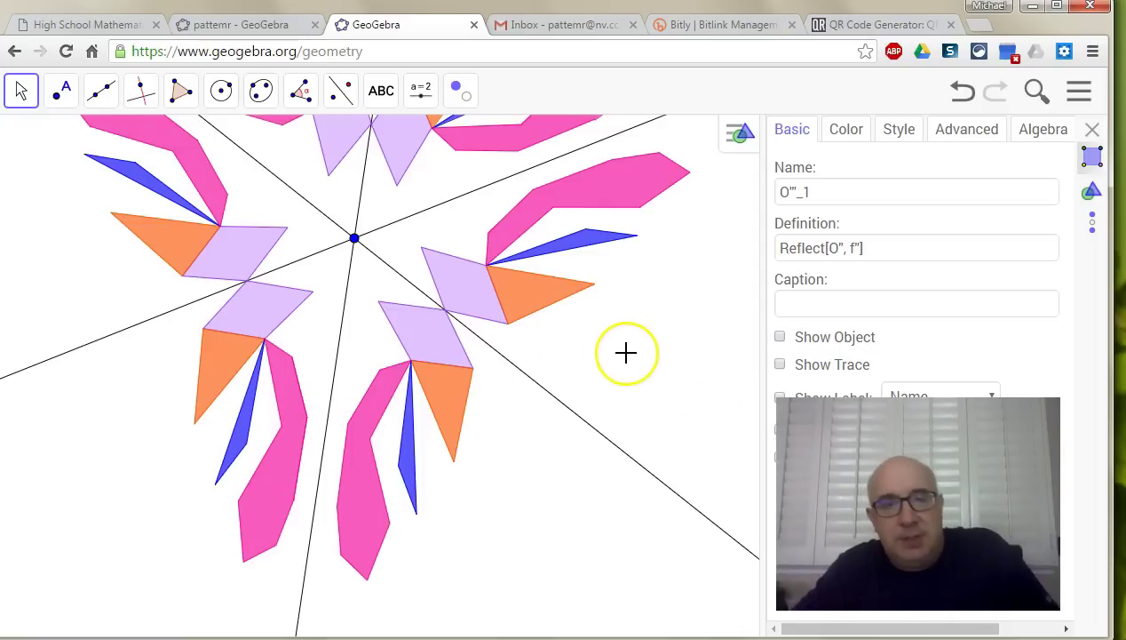
Zoom out and drag the orange triangle's vertex upward so all six mirrored groups reshape.
{"action": "scroll", "coordinate": [625, 352], "scroll_direction": "down", "scroll_amount": 3}
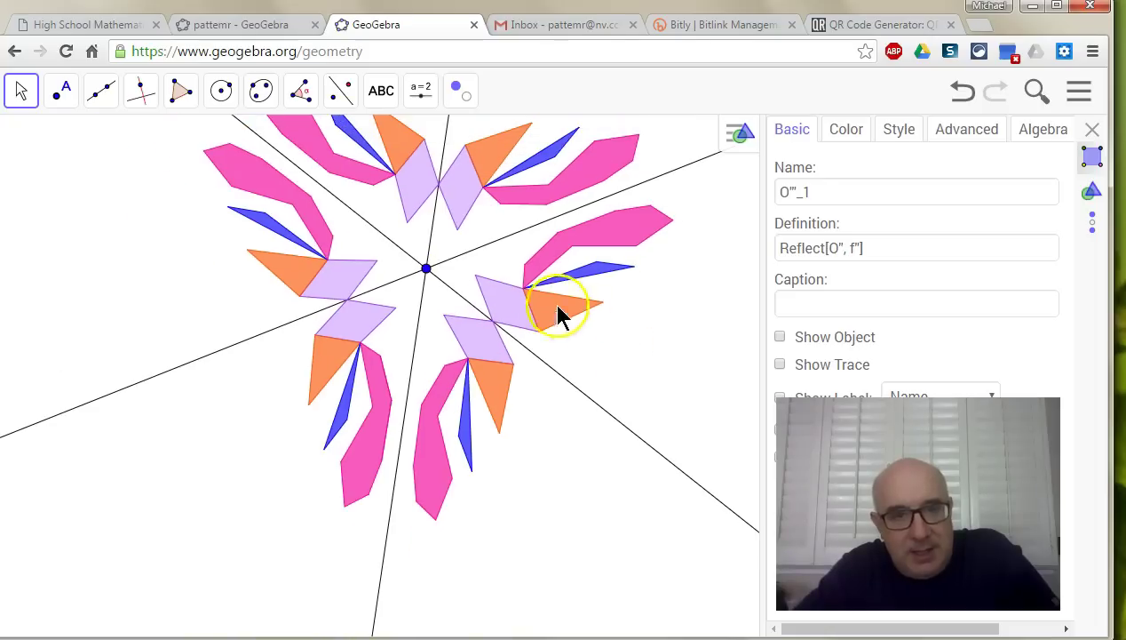
{"action": "left_click_drag", "start_coordinate": [130, 239], "coordinate": [78, 313]}
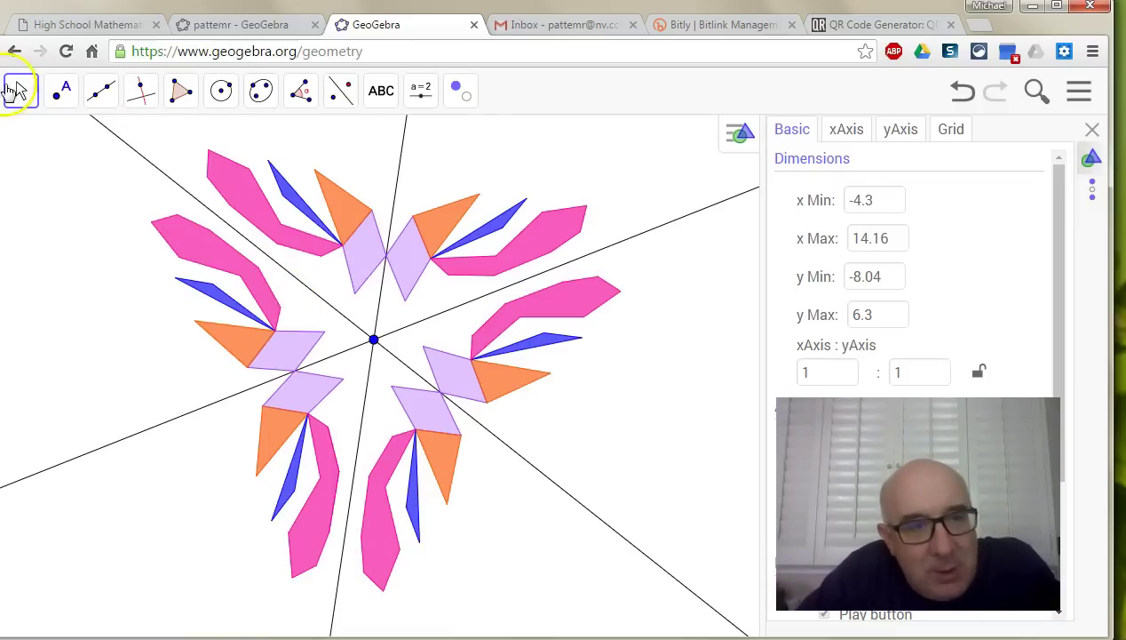
{"action": "left_click", "coordinate": [454, 220]}
{"action": "left_click_drag", "start_coordinate": [466, 207], "coordinate": [327, 177]}
Drag the triangle vertex further right and up, then drag a pink polygon vertex inward.
{"action": "left_click_drag", "start_coordinate": [338, 228], "coordinate": [383, 232]}
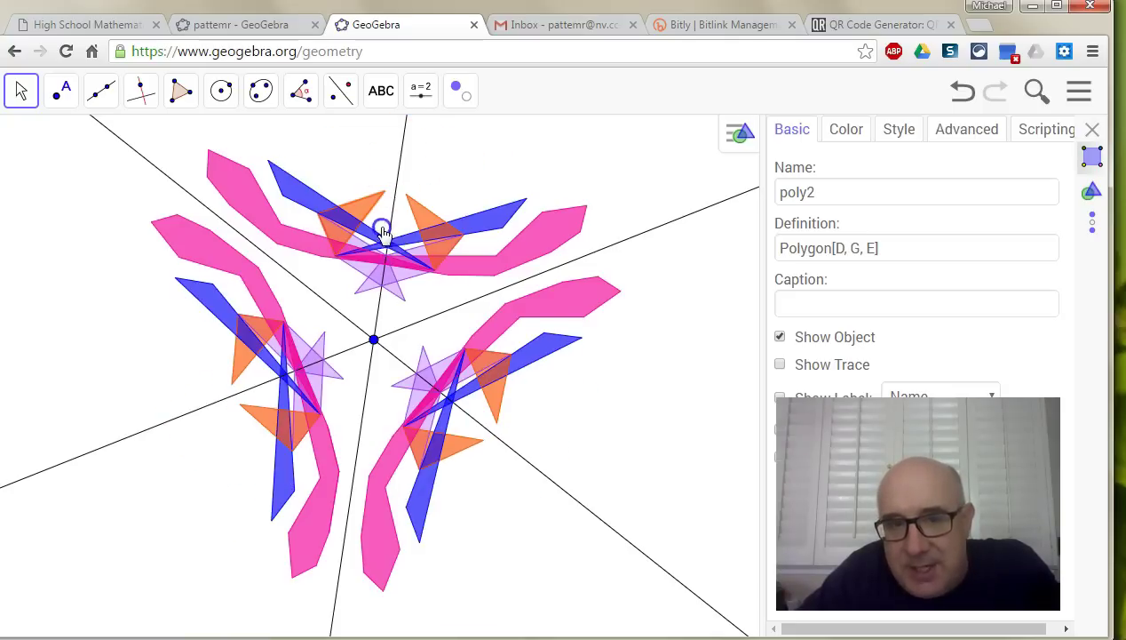
{"action": "left_click_drag", "start_coordinate": [417, 193], "coordinate": [477, 165]}
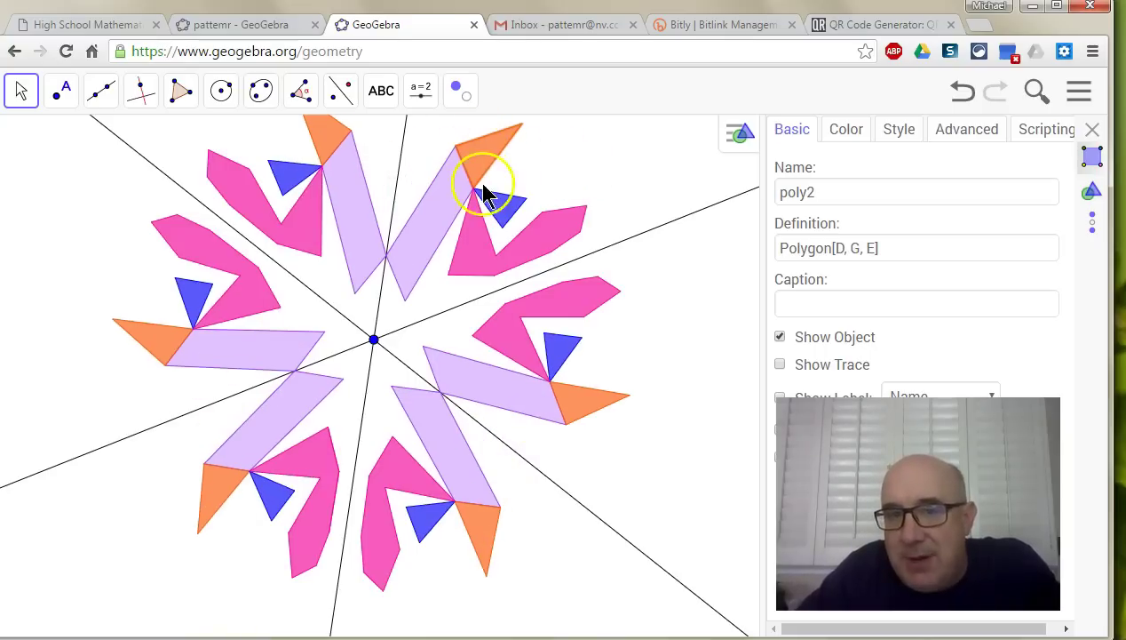
{"action": "left_click", "coordinate": [489, 232]}
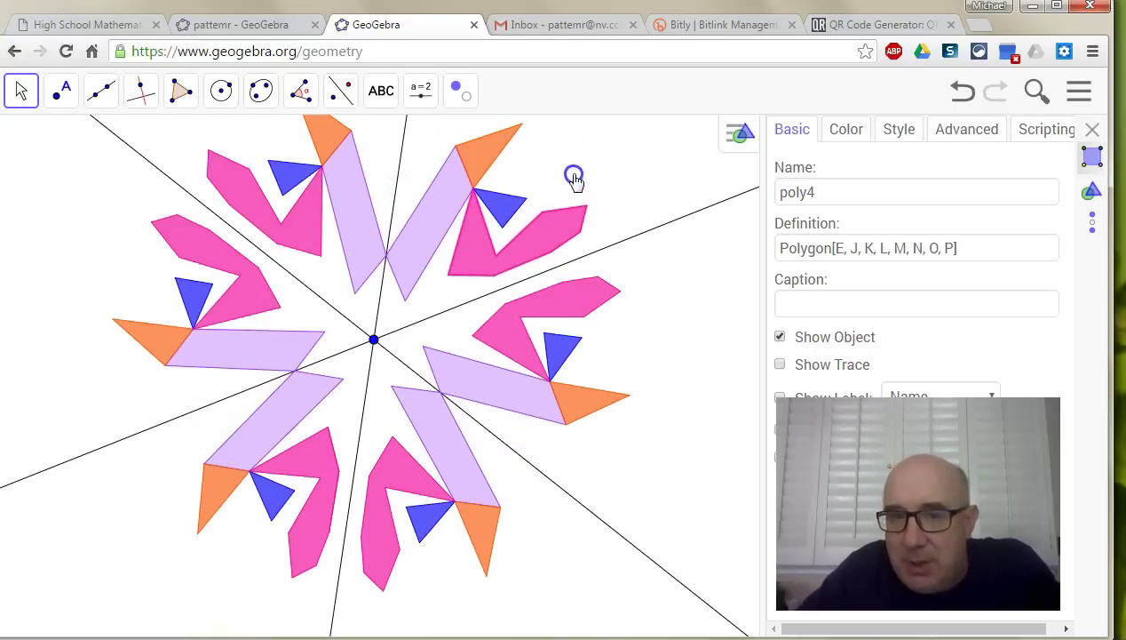
{"action": "left_click_drag", "start_coordinate": [574, 178], "coordinate": [466, 246]}
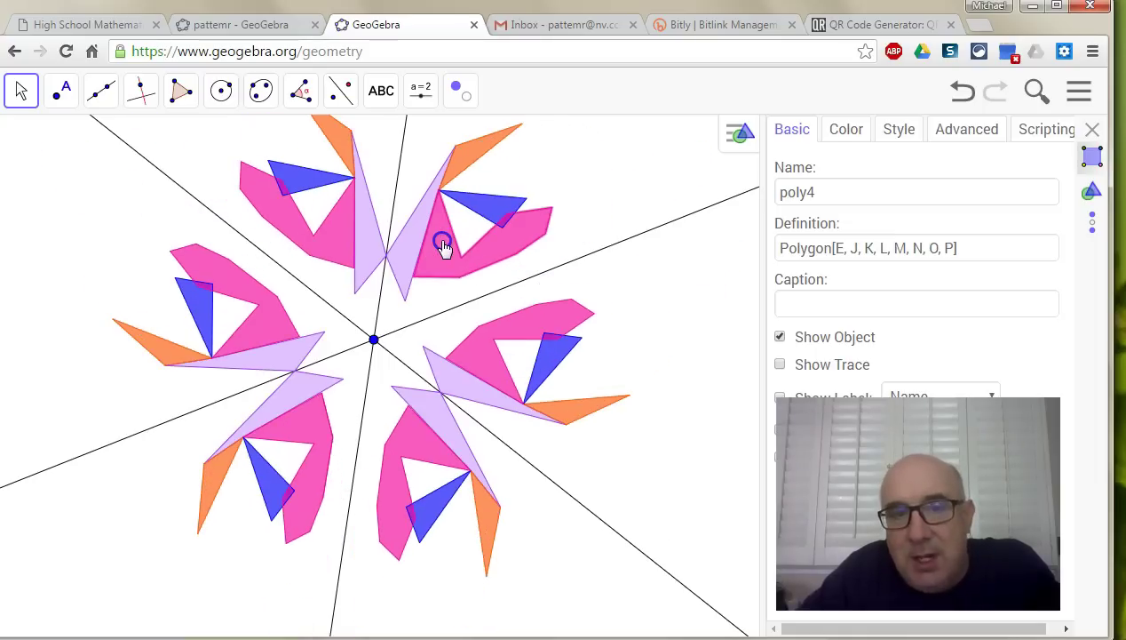